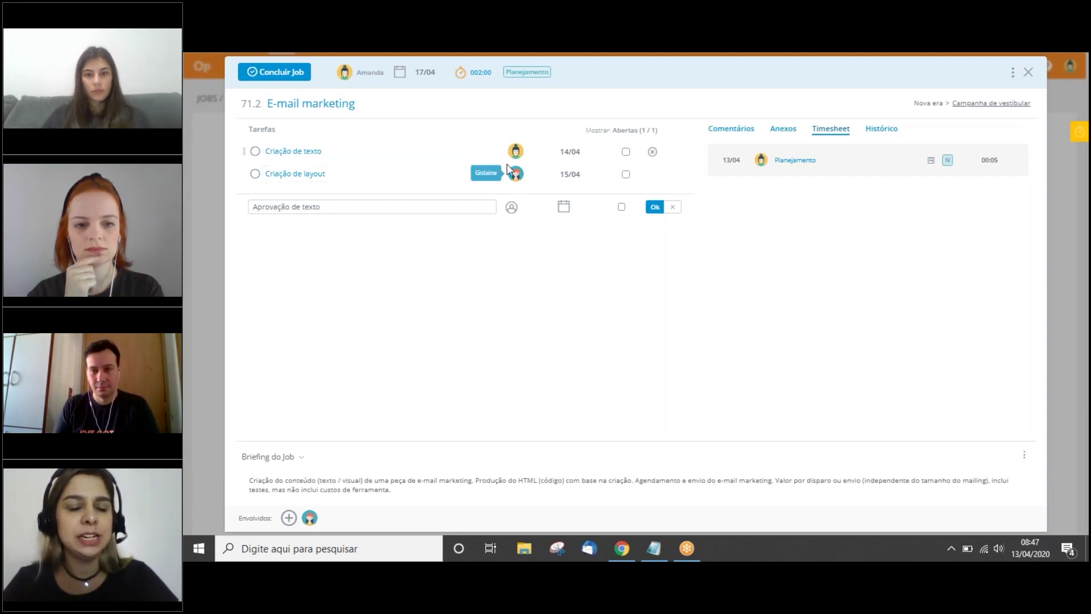
Step: Add the task Aprovação de texto to the job, assigned to the team member responsible for approval and due 16/04
left_click(344, 211)
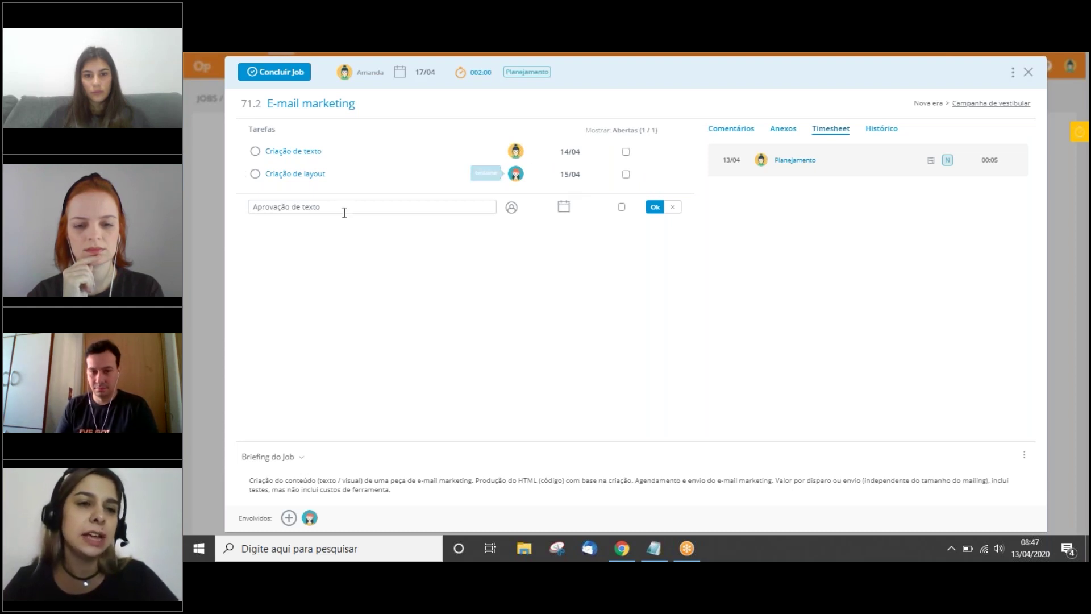
left_click(514, 216)
type("tiago")
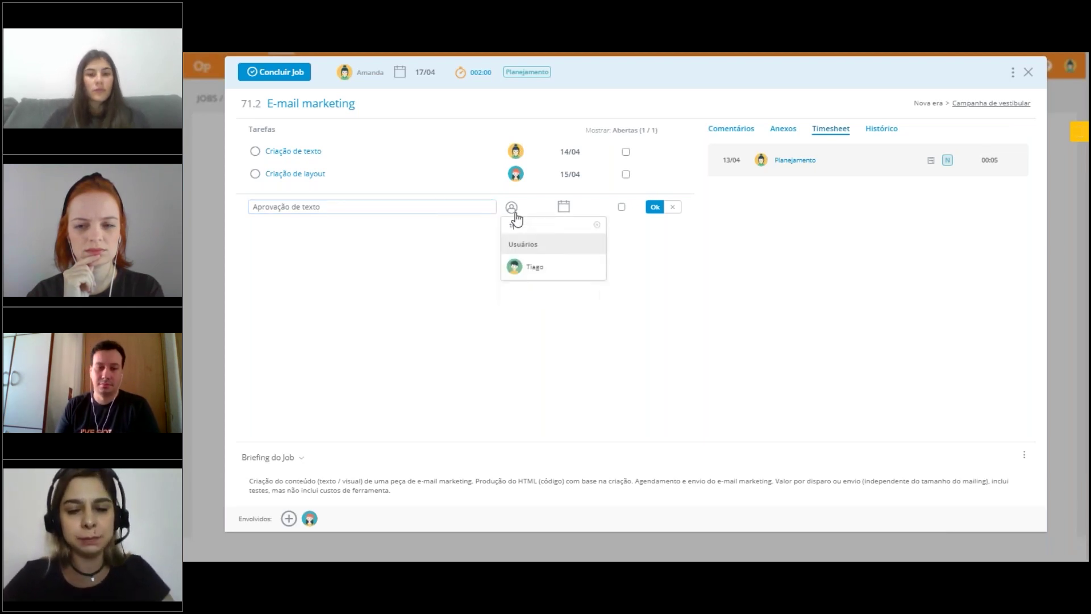
left_click(533, 268)
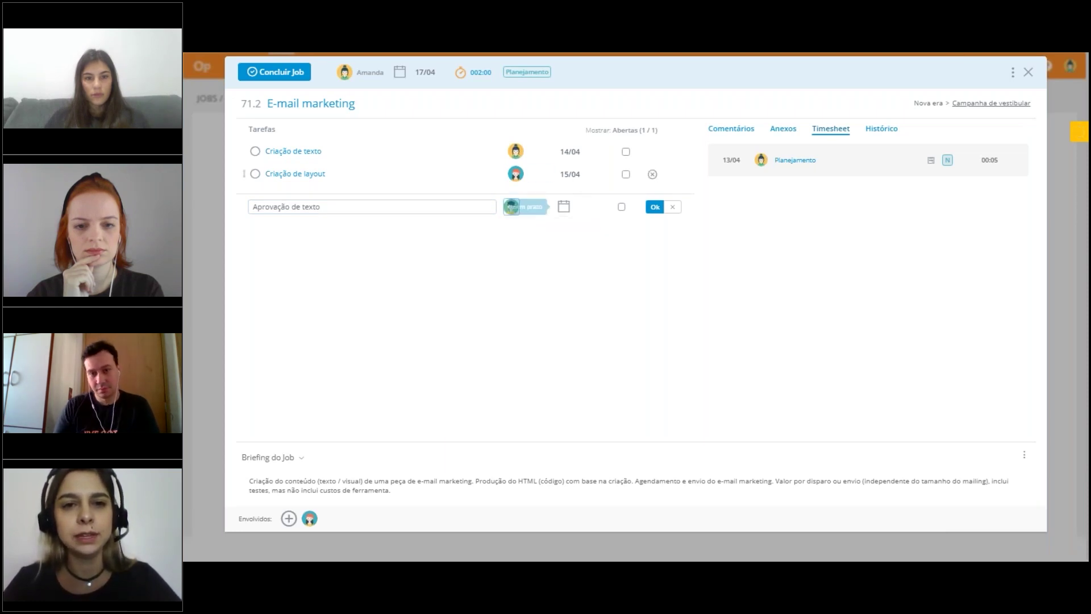
left_click(563, 208)
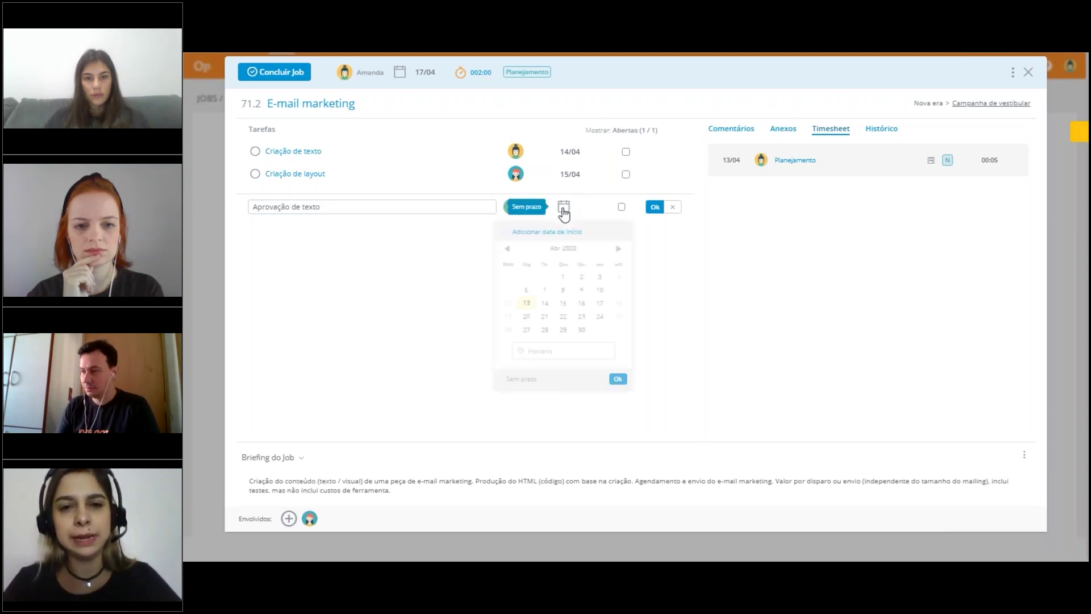
left_click(581, 316)
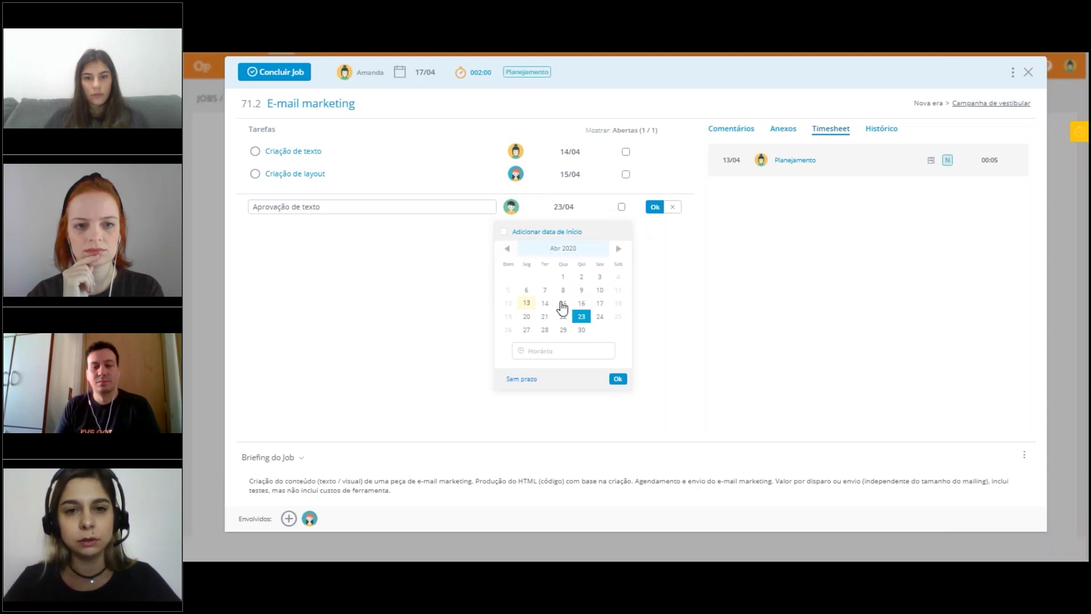
left_click(583, 304)
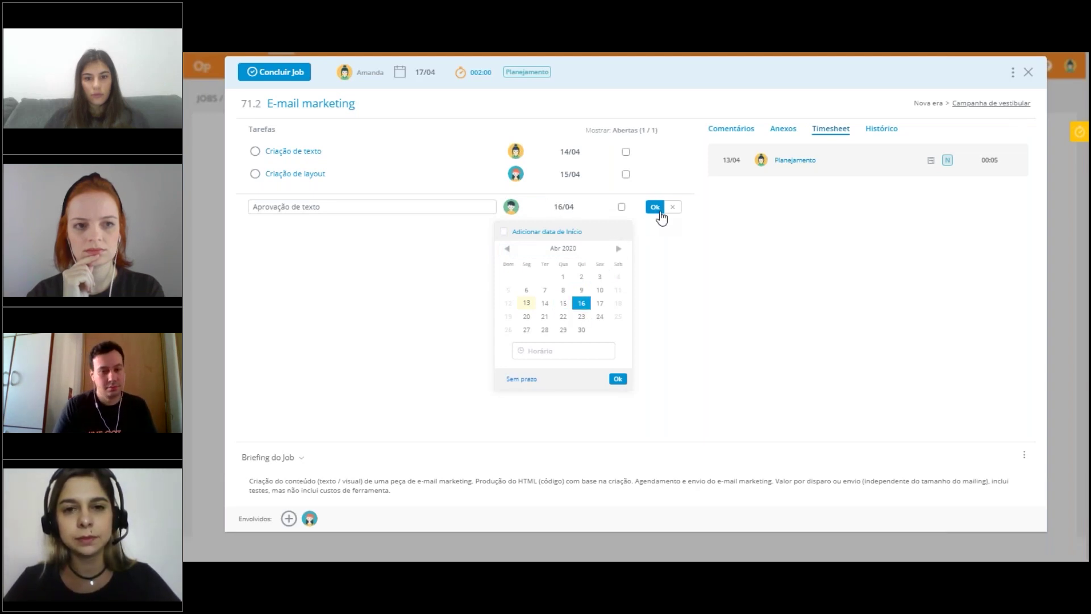
left_click(655, 206)
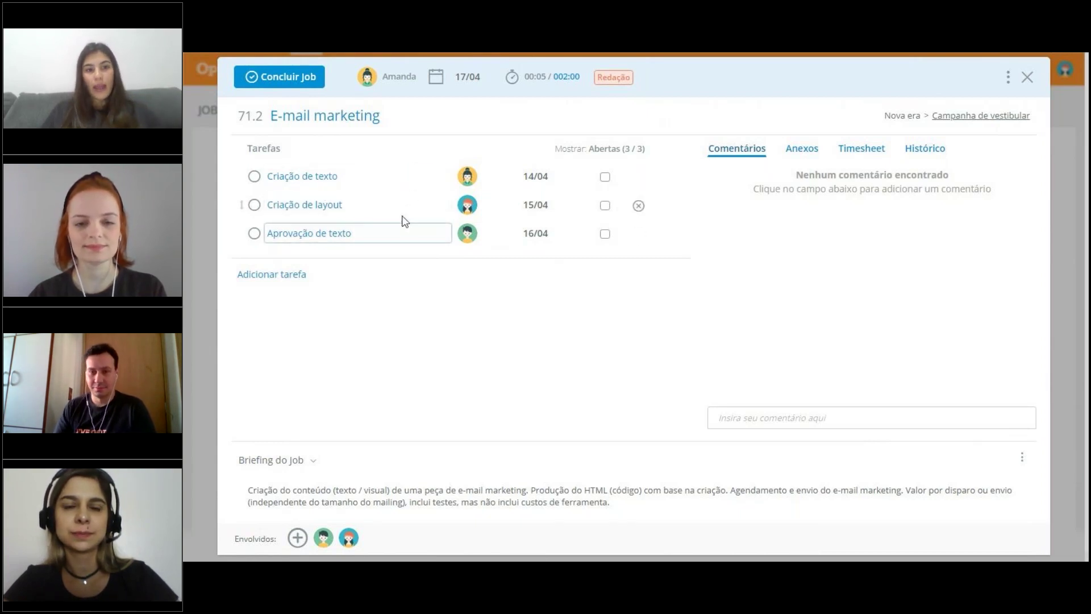
Step: Record time on the E-mail marketing job by starting its timer and stopping it to save a timesheet entry
left_click(526, 83)
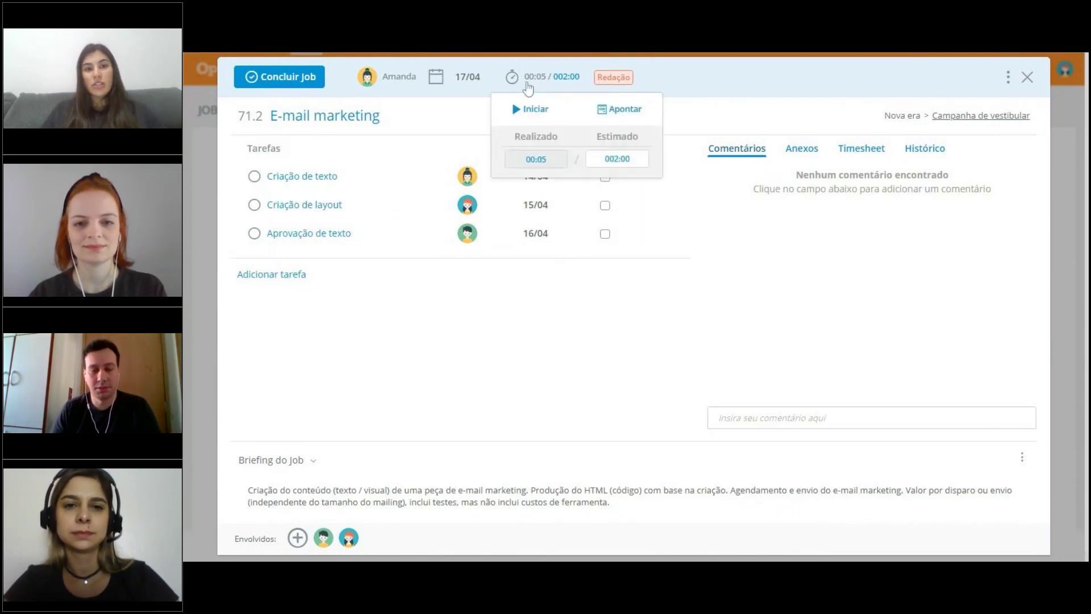
left_click(533, 109)
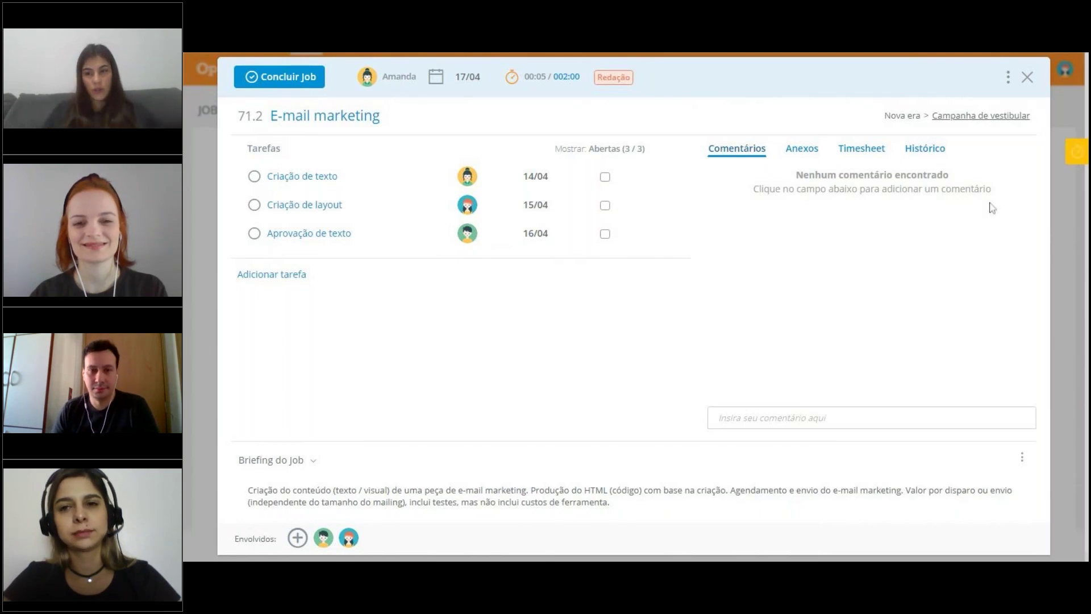
left_click(1072, 156)
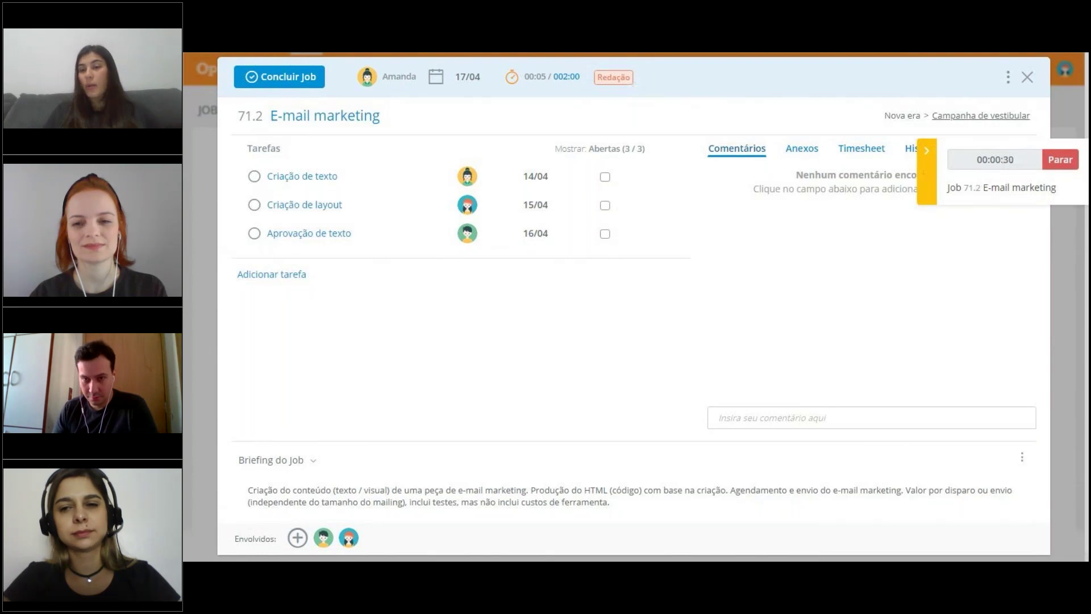
left_click(1070, 165)
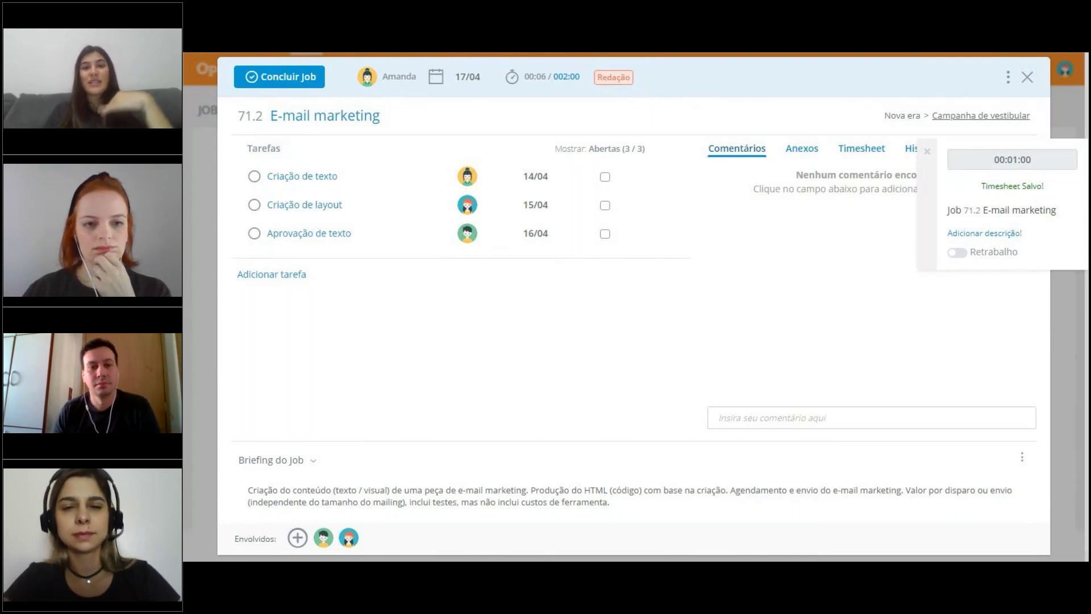
Step: Save the task name Criação de layout as the description of the new timesheet entry and close the entry
left_click(984, 233)
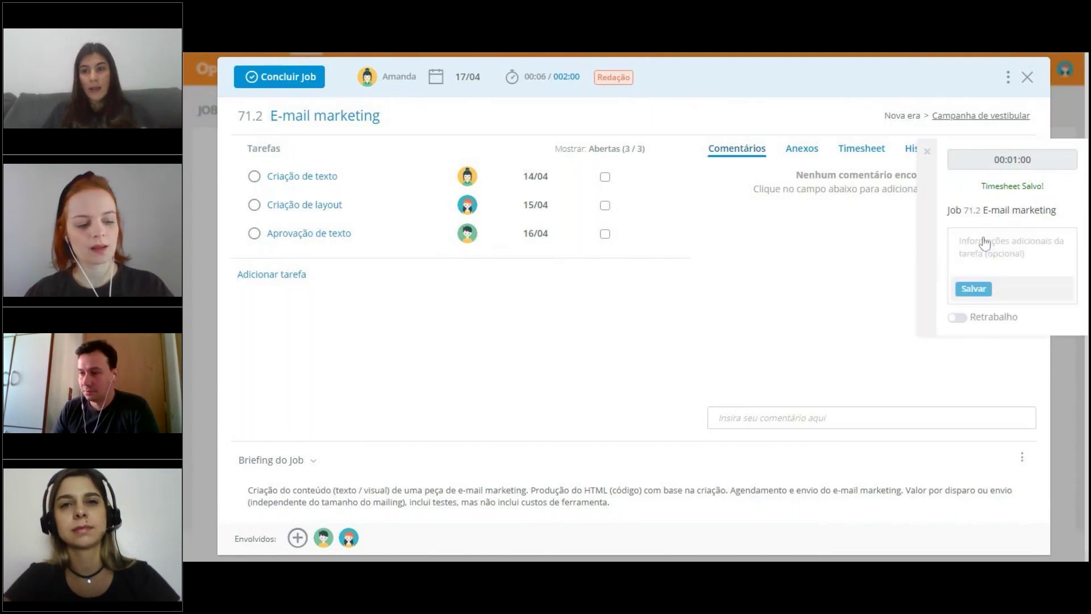
left_click(315, 205)
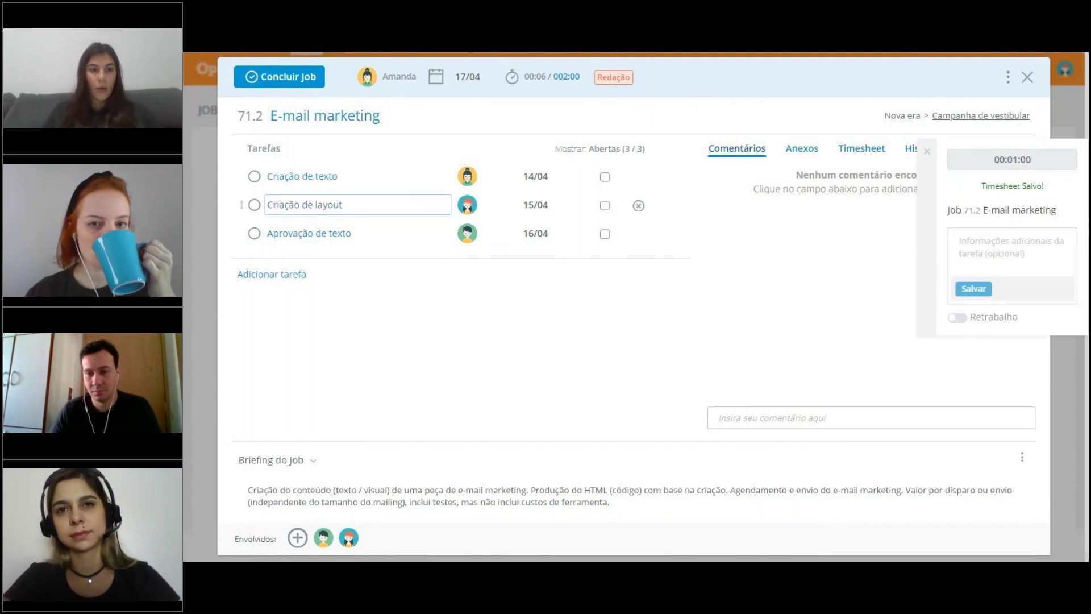
key("ctrl+a")
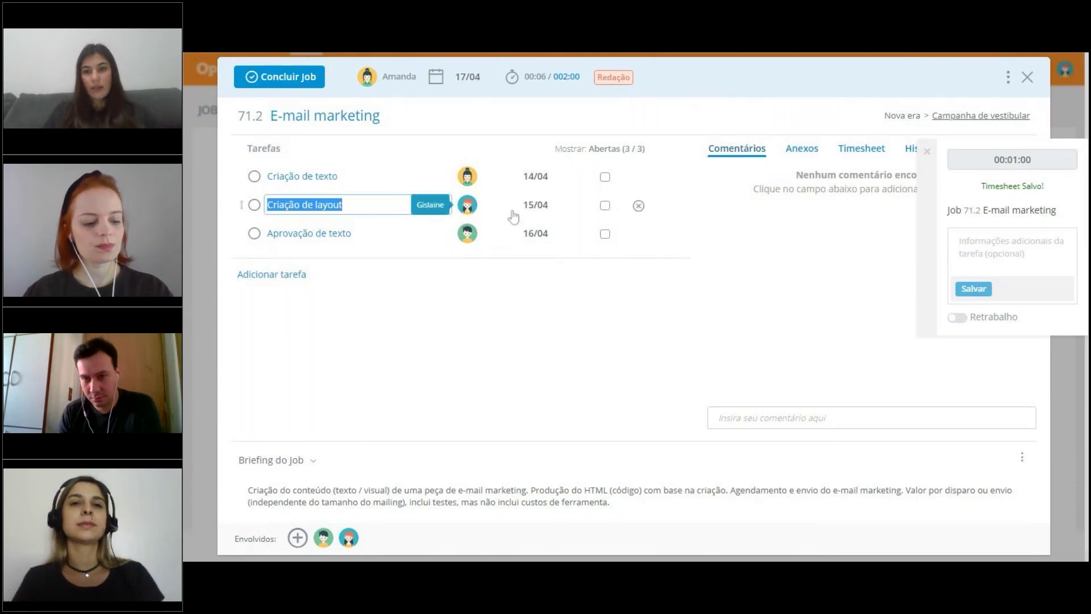
key("ctrl+c")
left_click(1005, 247)
key("ctrl+v")
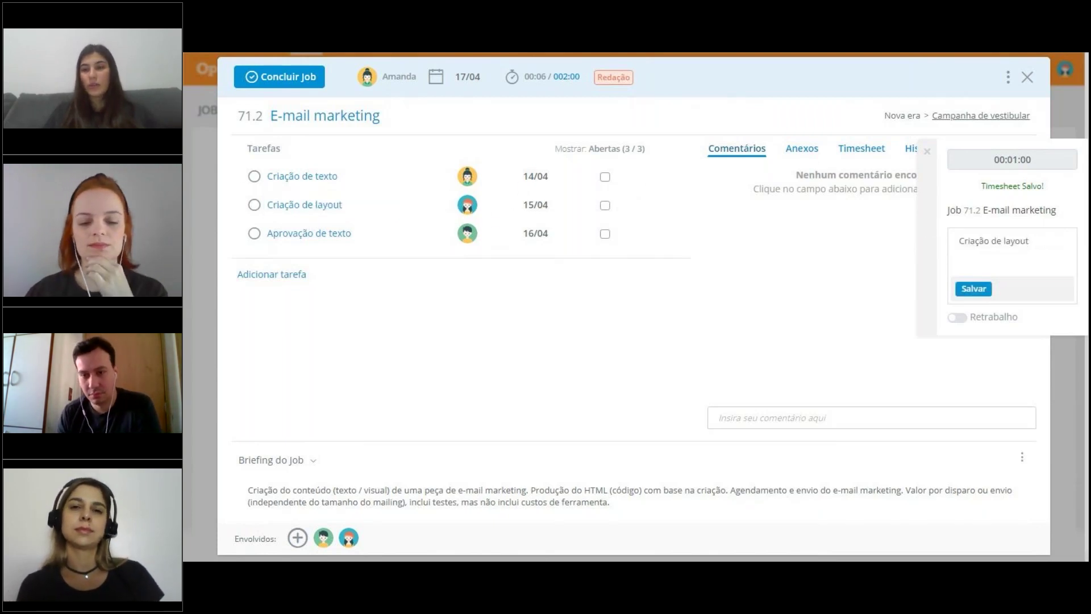
left_click(982, 296)
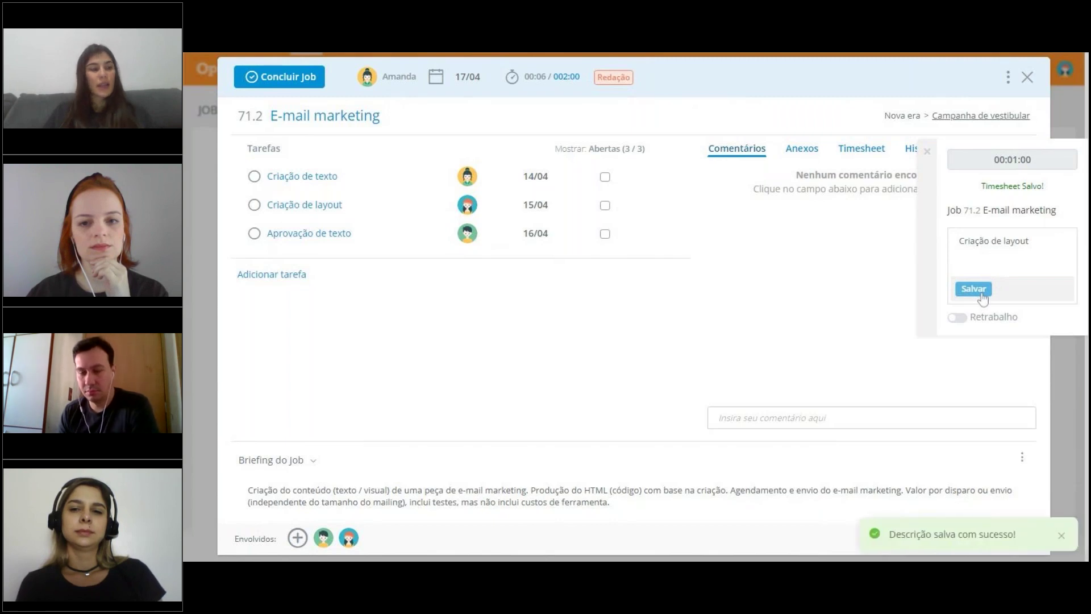
left_click(926, 152)
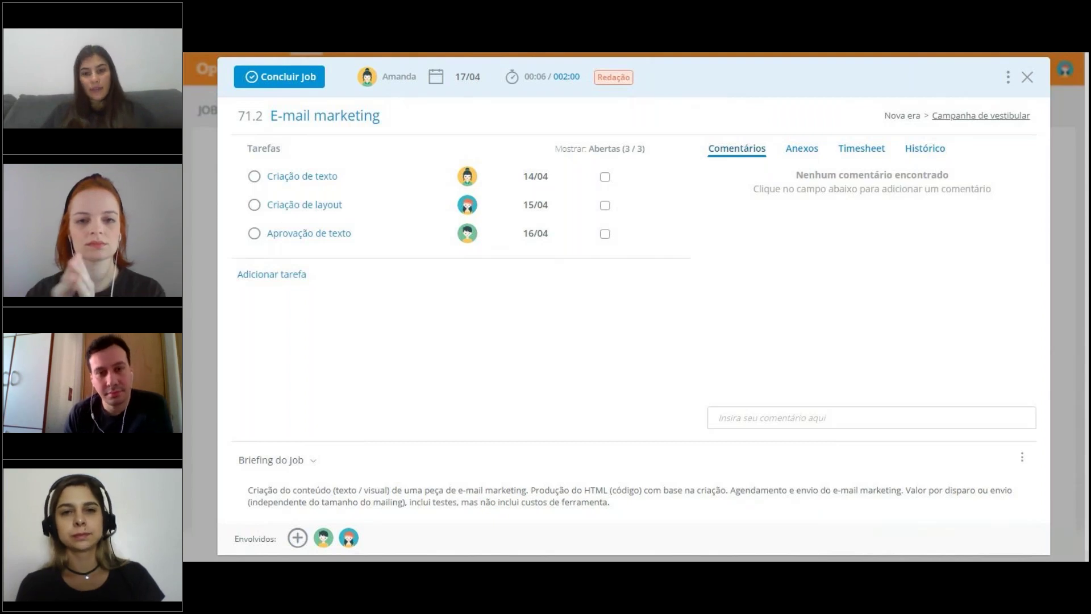
Step: Post a job comment mentioning the text approver, reading "layout ok, falta apenas sua aprovação no texto :)"
left_click(871, 417)
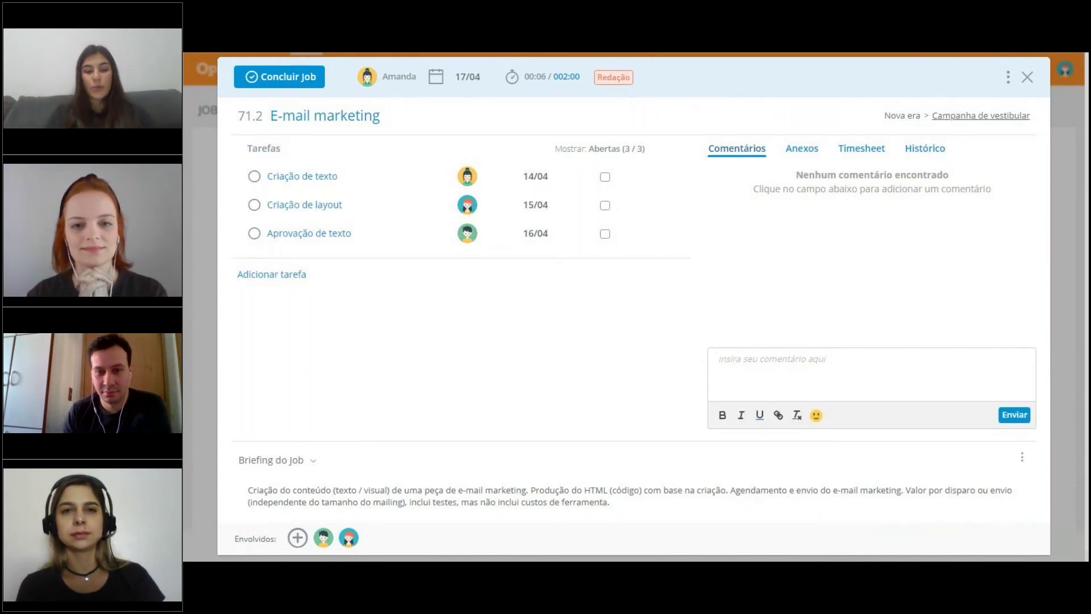
type("@")
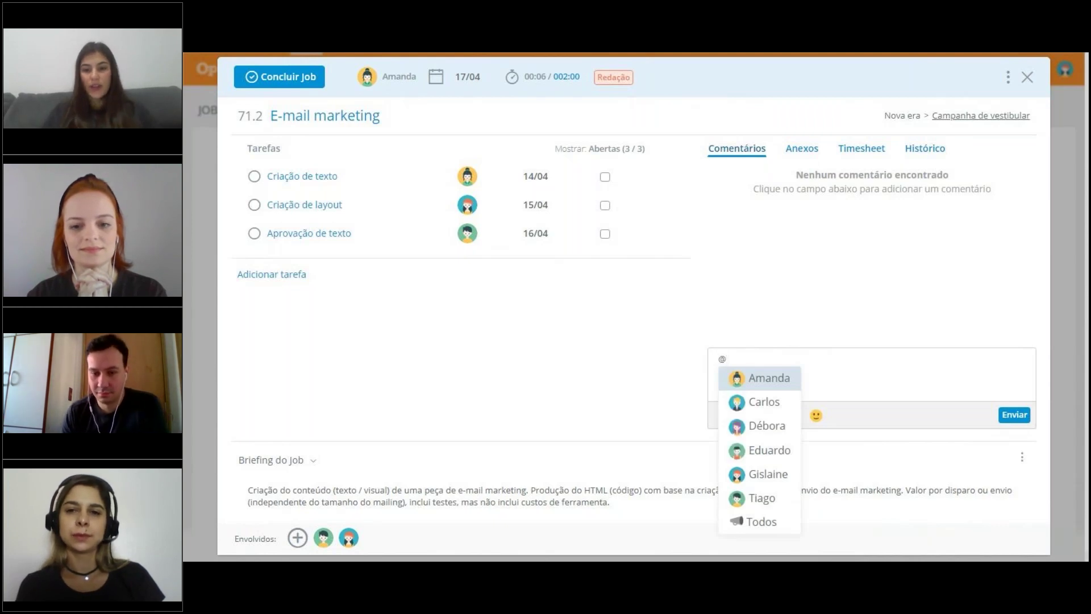
type("t")
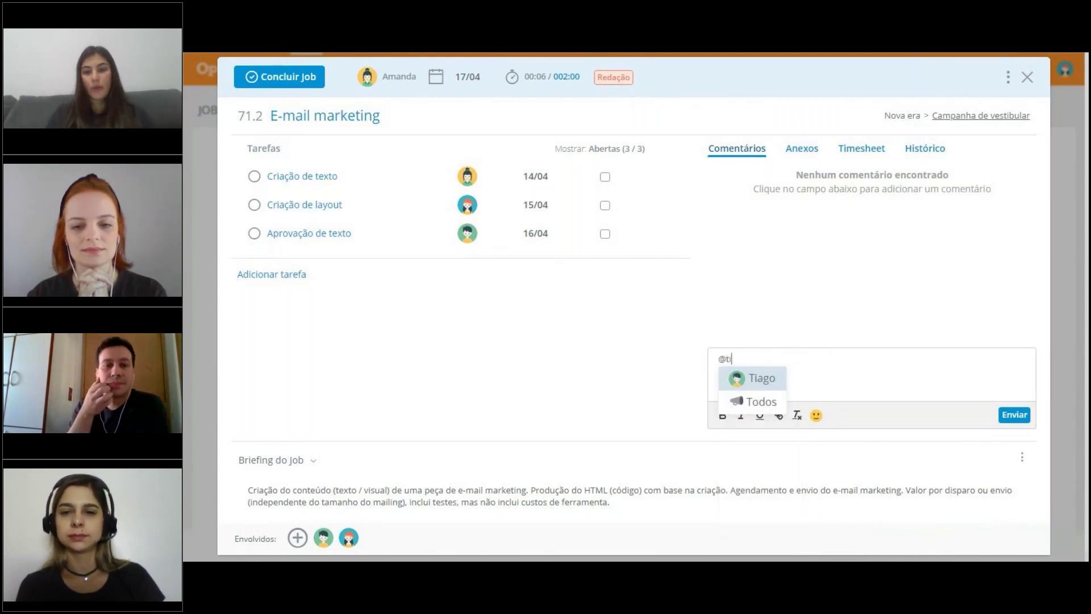
type("i")
key("Return")
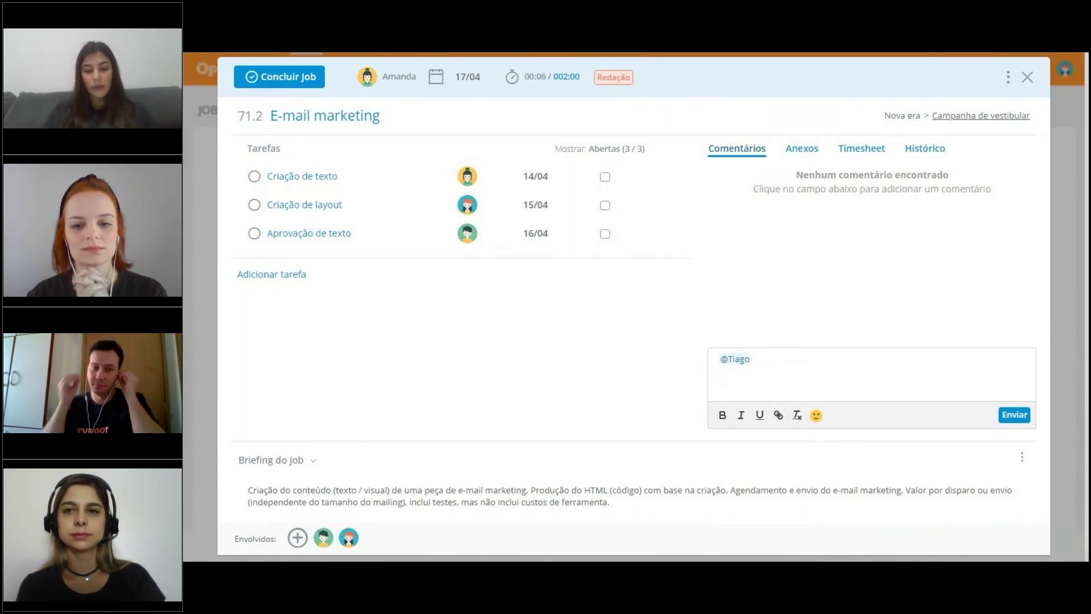
type("layout ok")
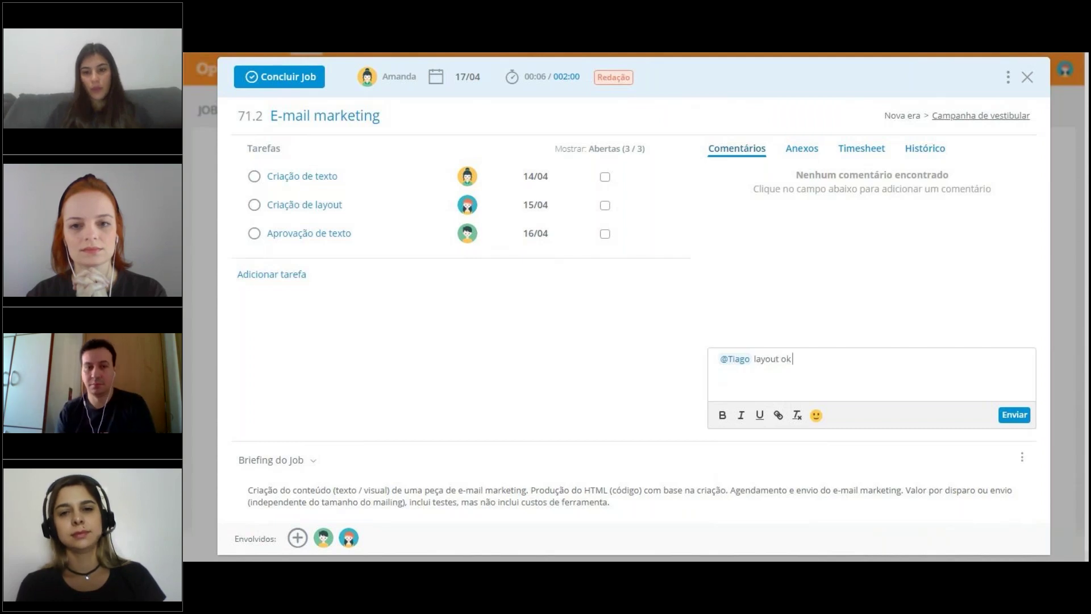
type(", falta apenas sua aprovação no texto :")
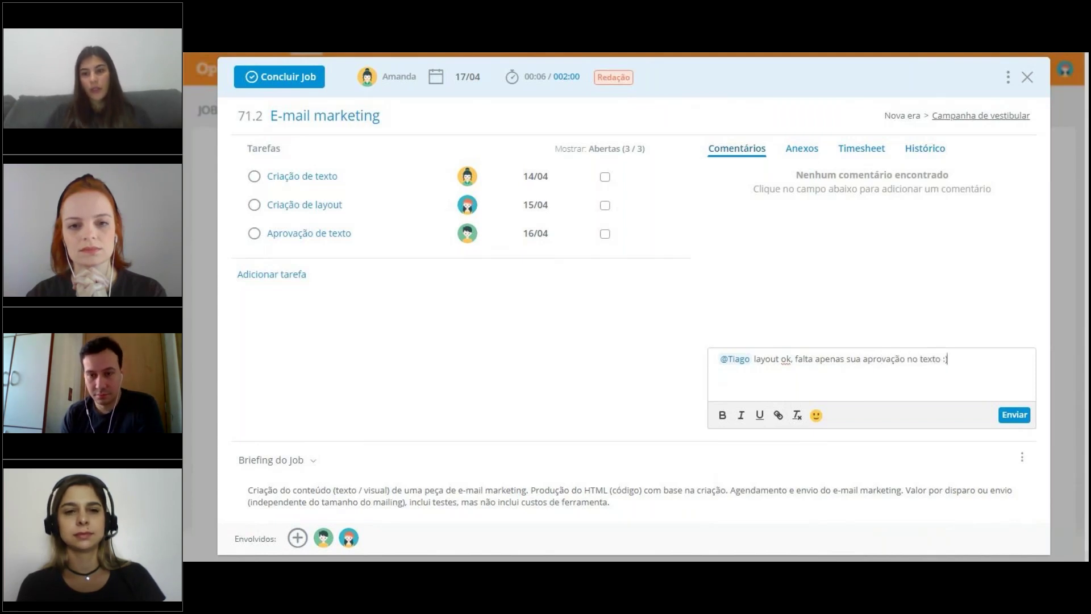
type(")")
key("Return")
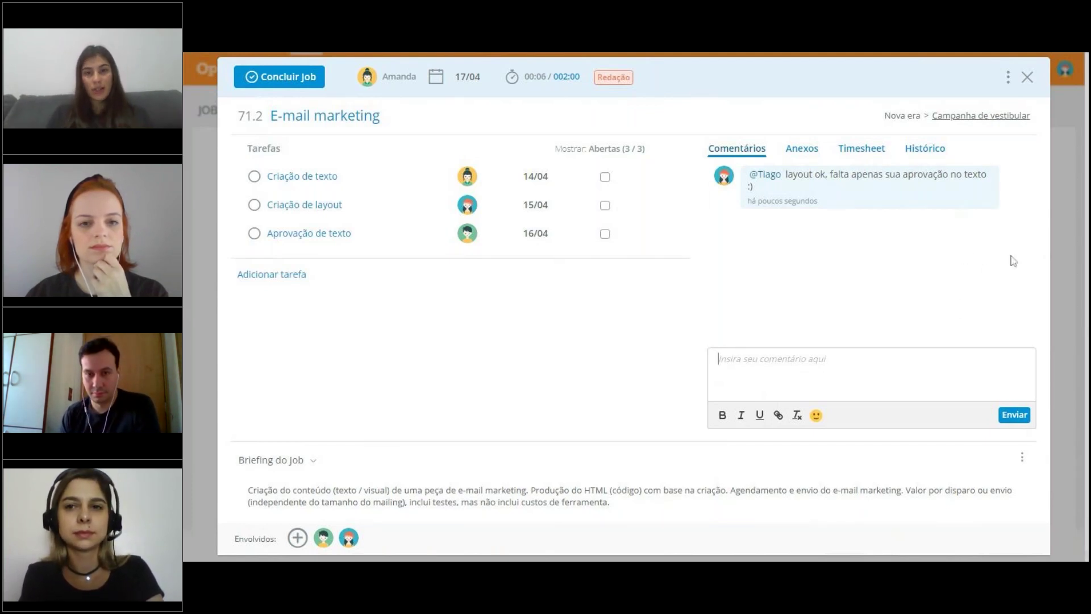
Step: Attach cat.png to the job and mark the Criação de layout task as completed, closing the job
left_click(800, 151)
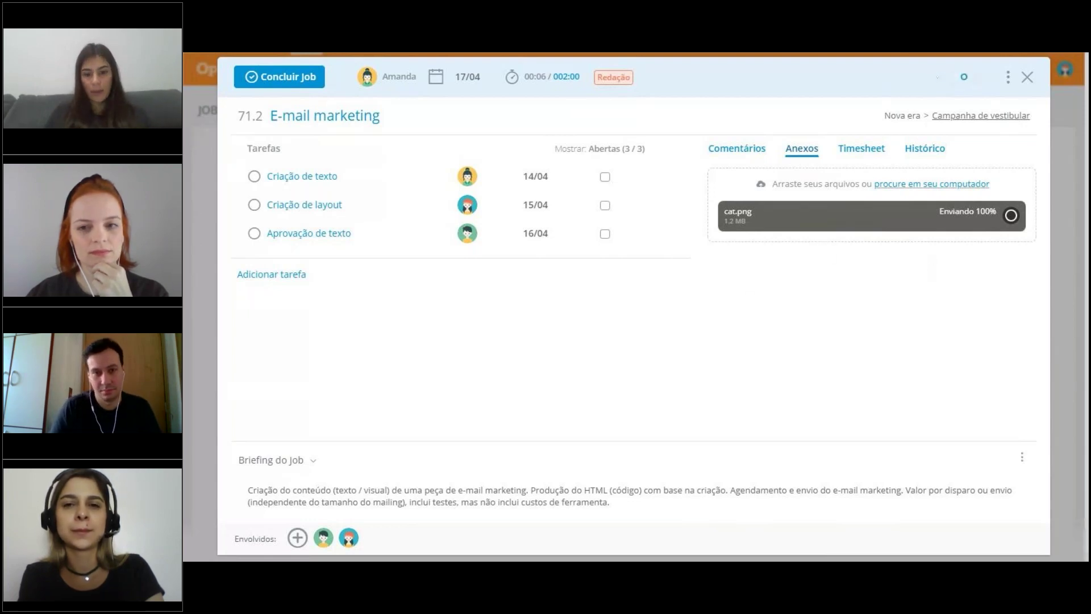
left_click(254, 205)
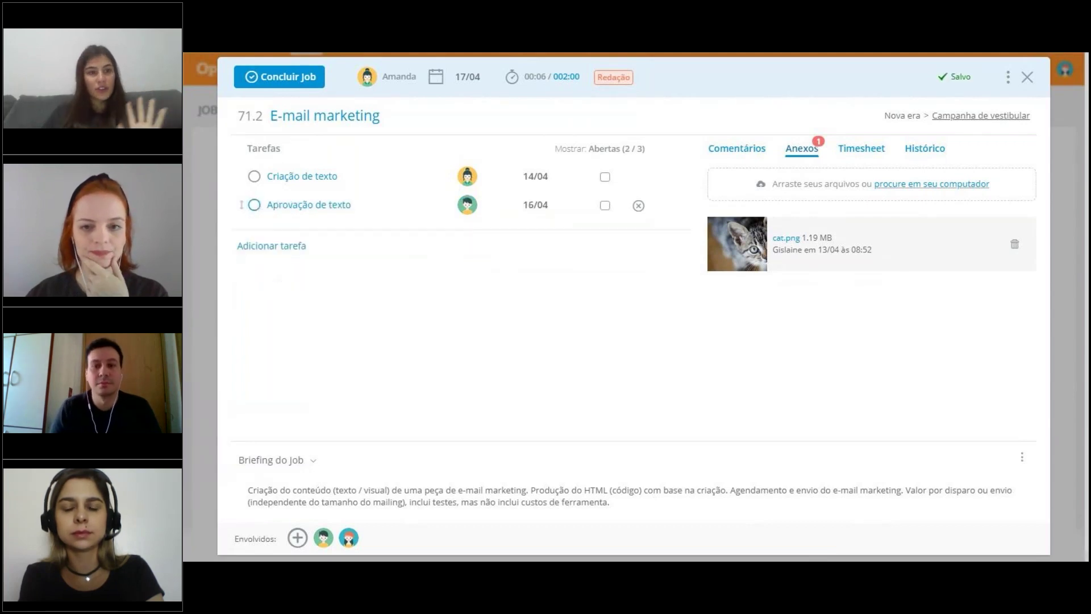
left_click(1028, 78)
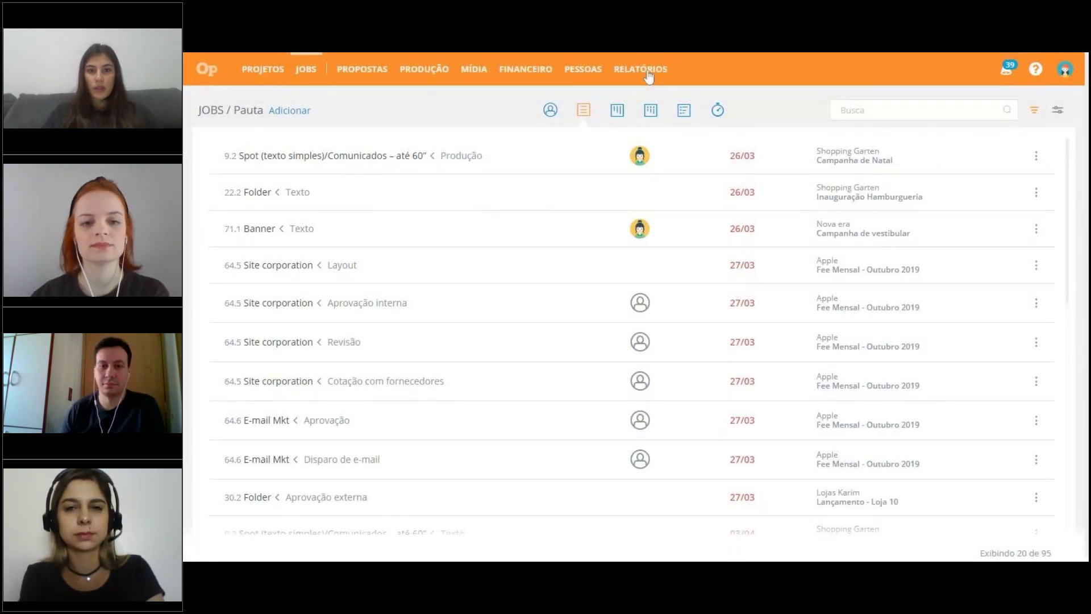
Step: Open the detailed view of the general Timesheet report and examine its filters, including the Retrabalho options
left_click(648, 73)
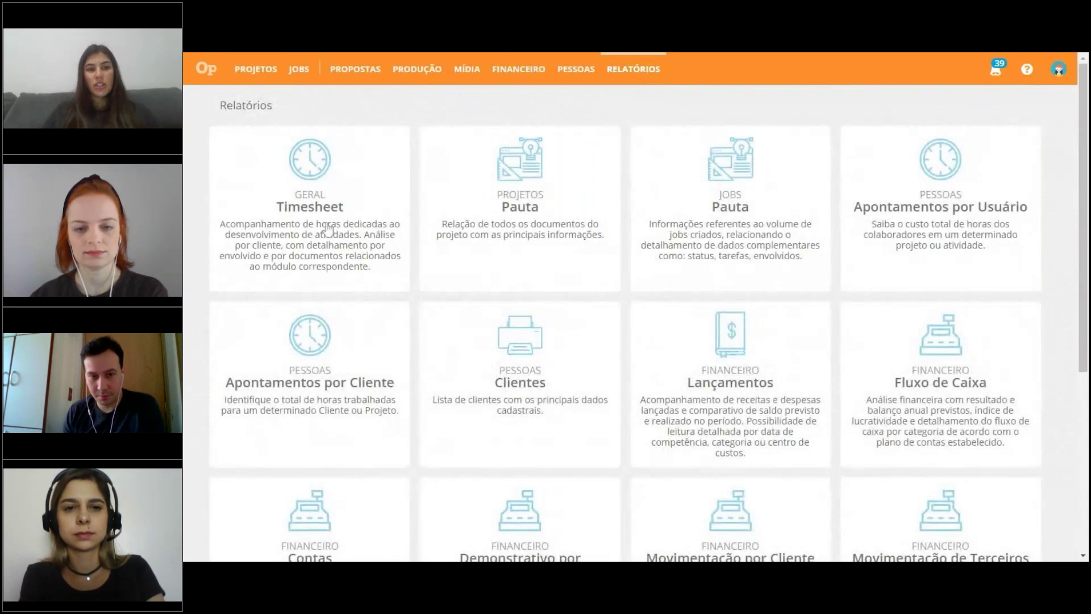
left_click(328, 230)
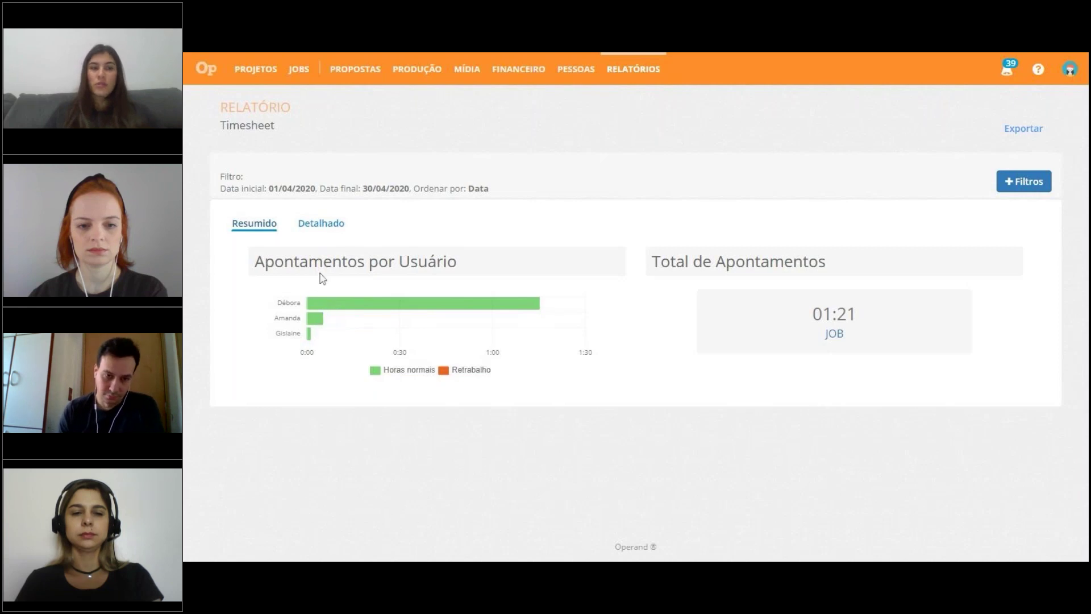
left_click(328, 226)
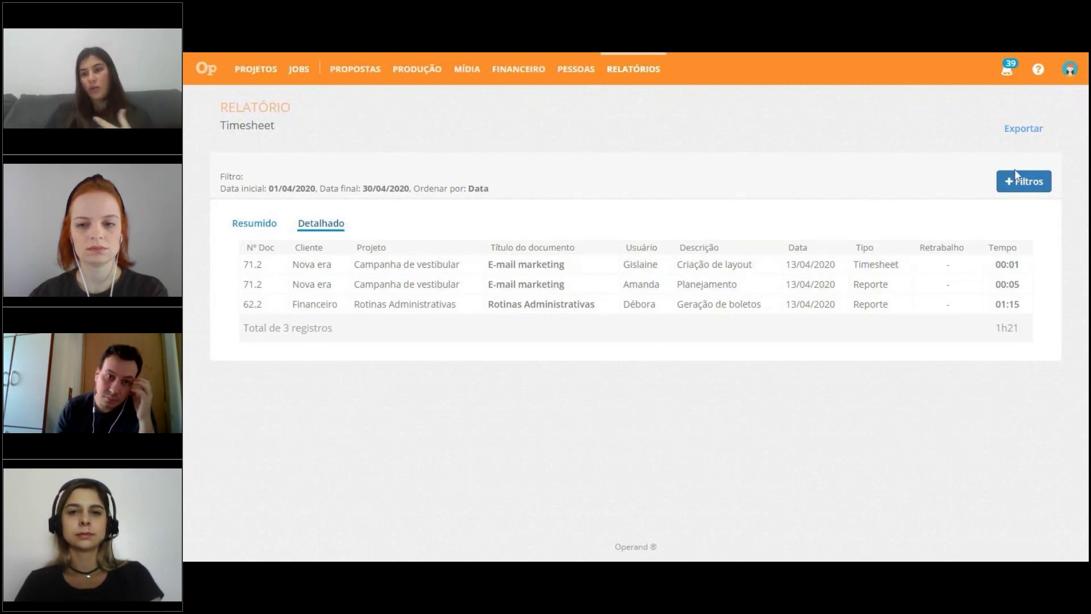
left_click(1029, 188)
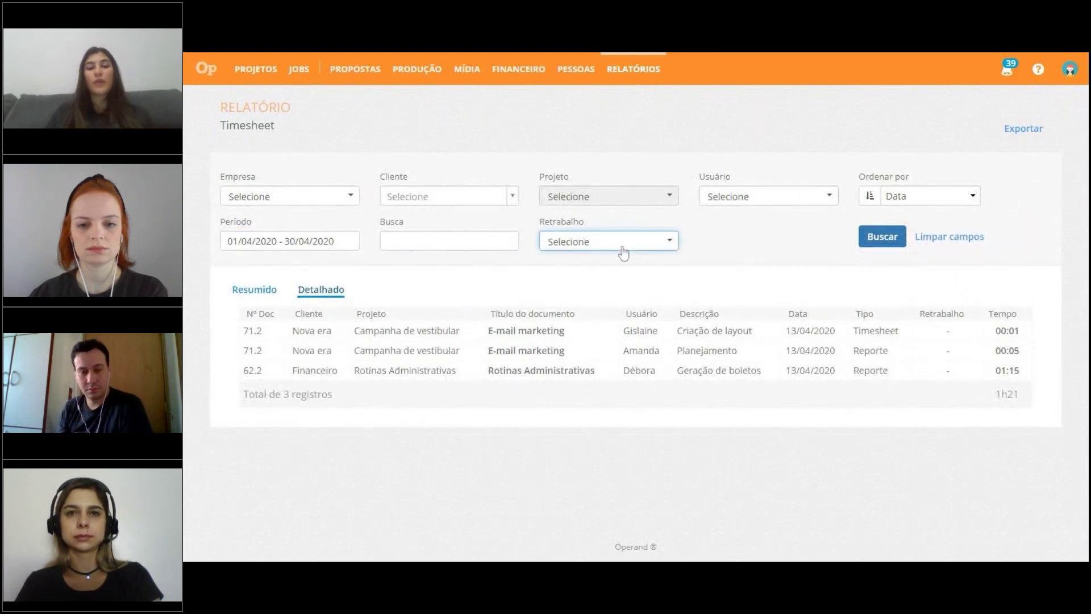
left_click(623, 253)
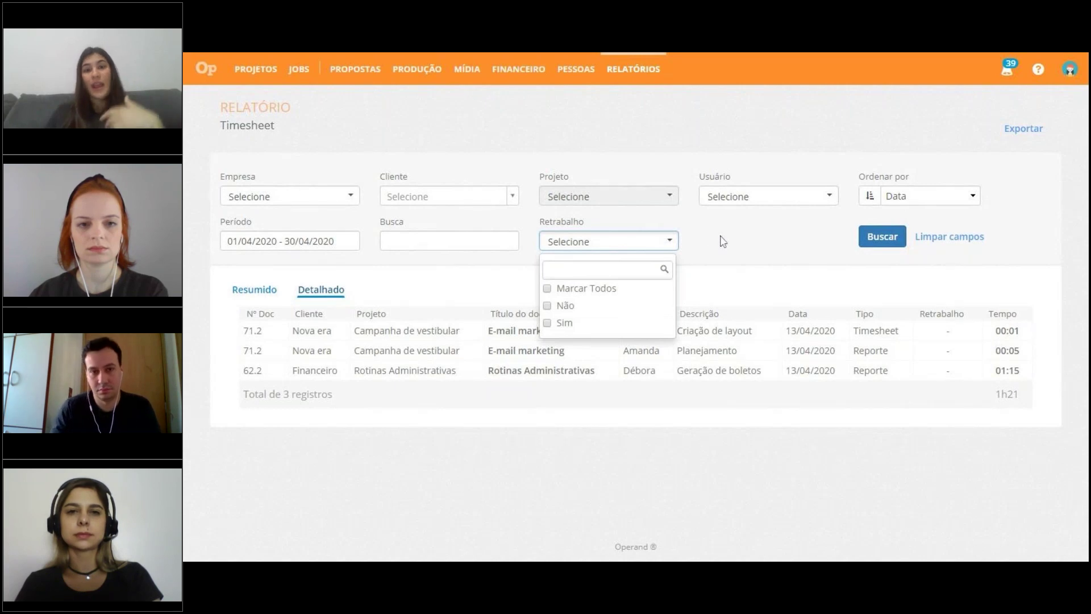
left_click(573, 252)
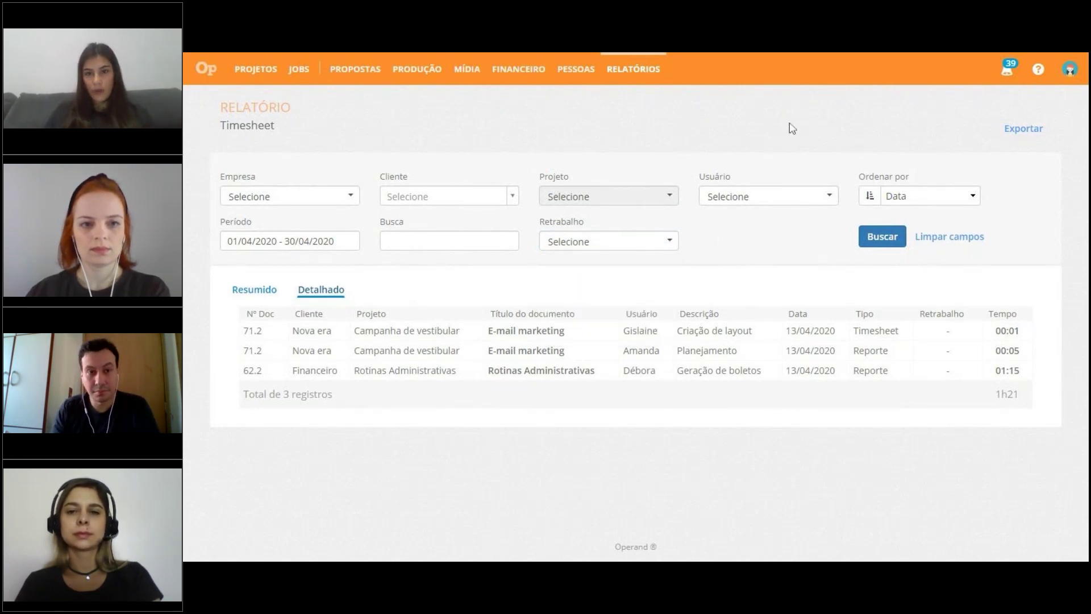
Step: Open the Jobs Pauta report from the list of reports
left_click(637, 76)
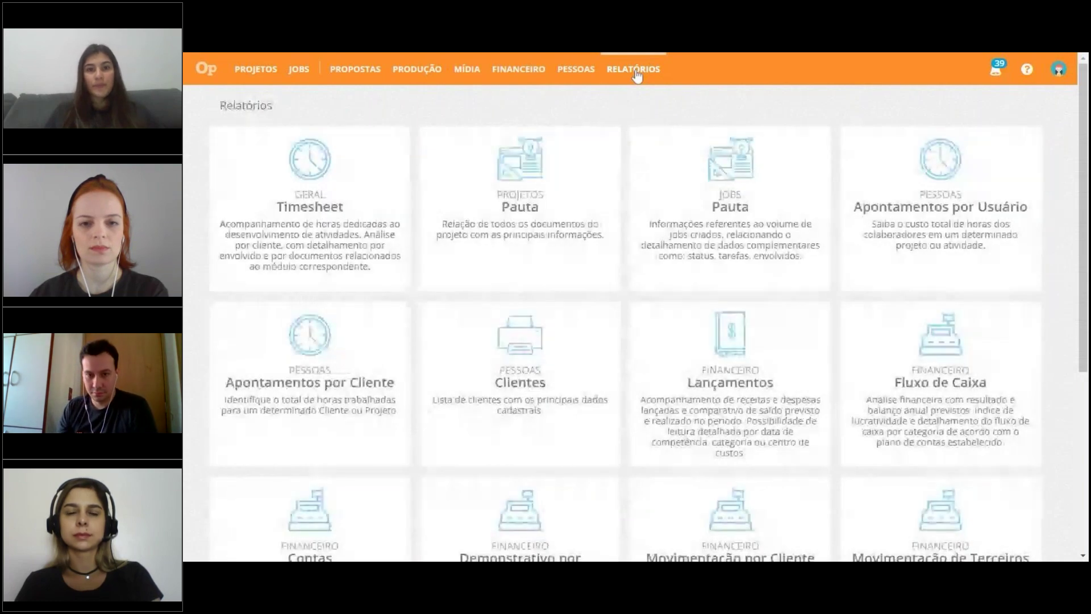
left_click(705, 202)
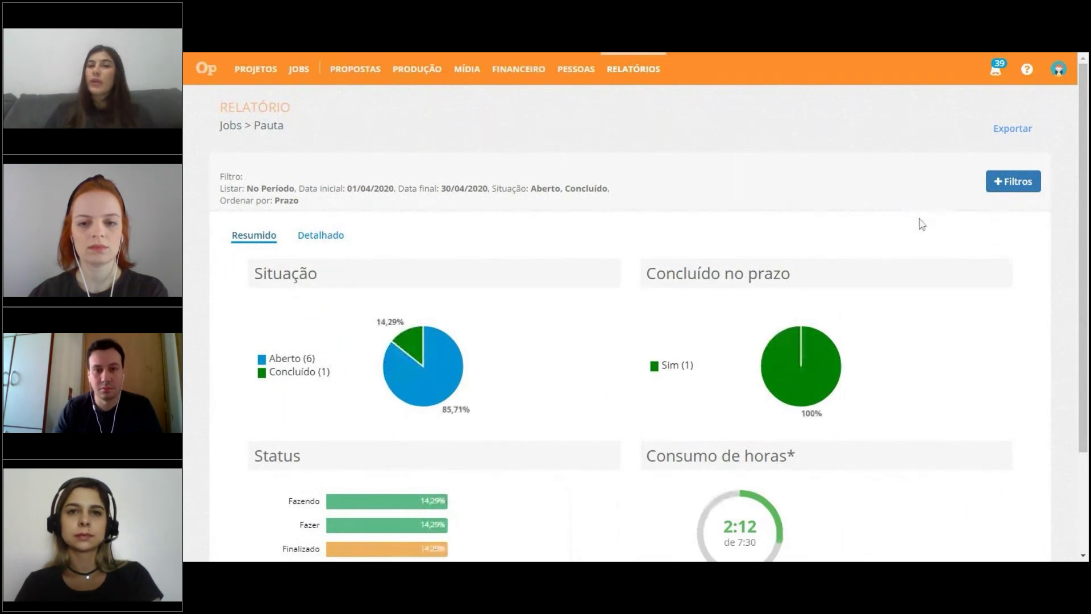
Step: Filter the Jobs Pauta report to today's date (13/04/2020), listed by Data de conclusão only, with Tarefas included alongside Jobs
left_click(1028, 183)
left_click(292, 192)
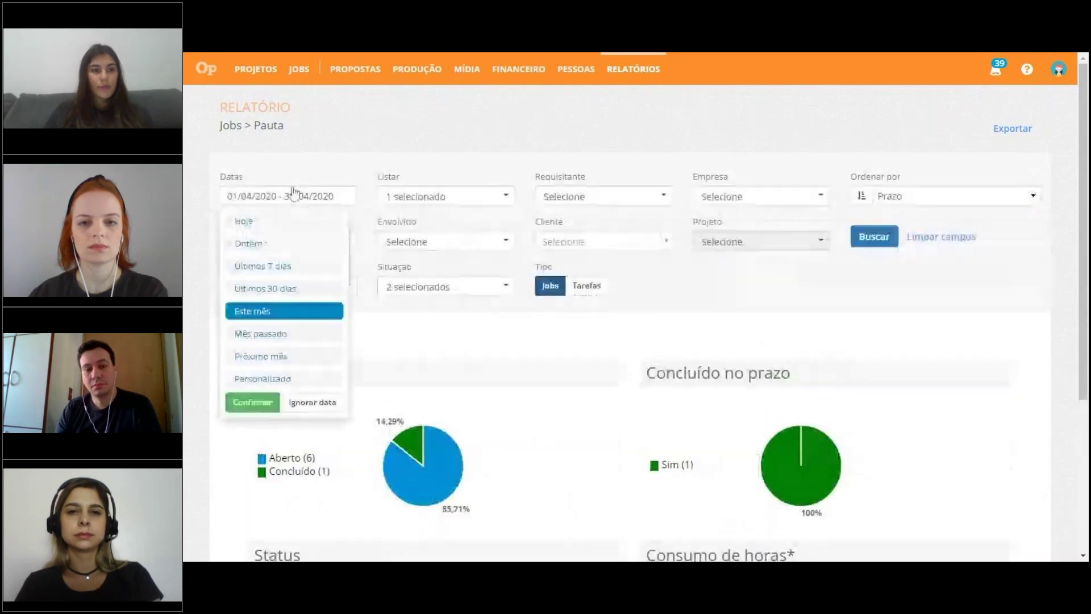
left_click(275, 222)
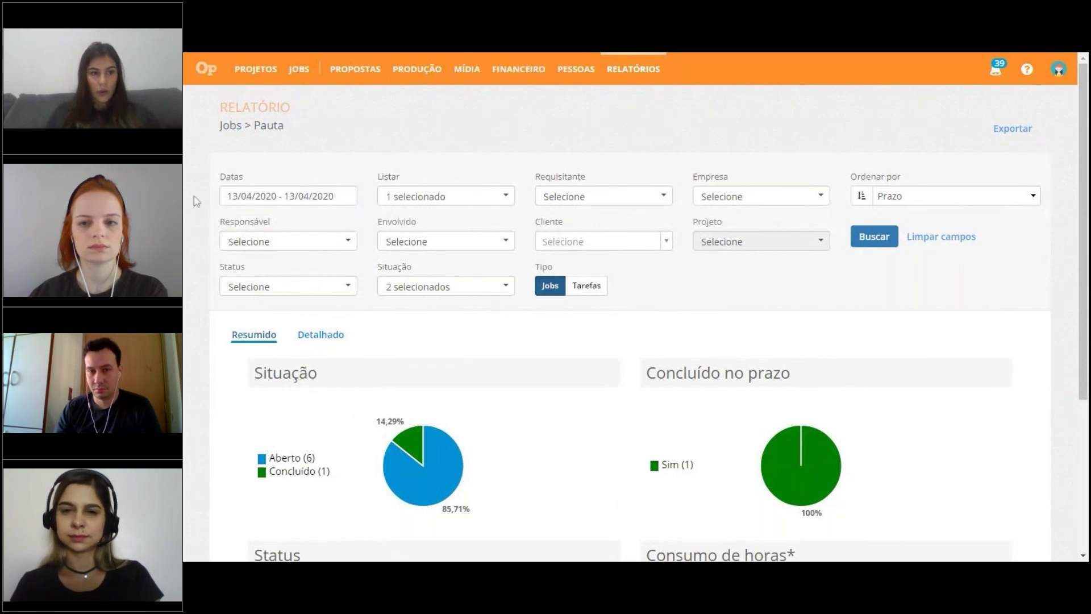
left_click(448, 199)
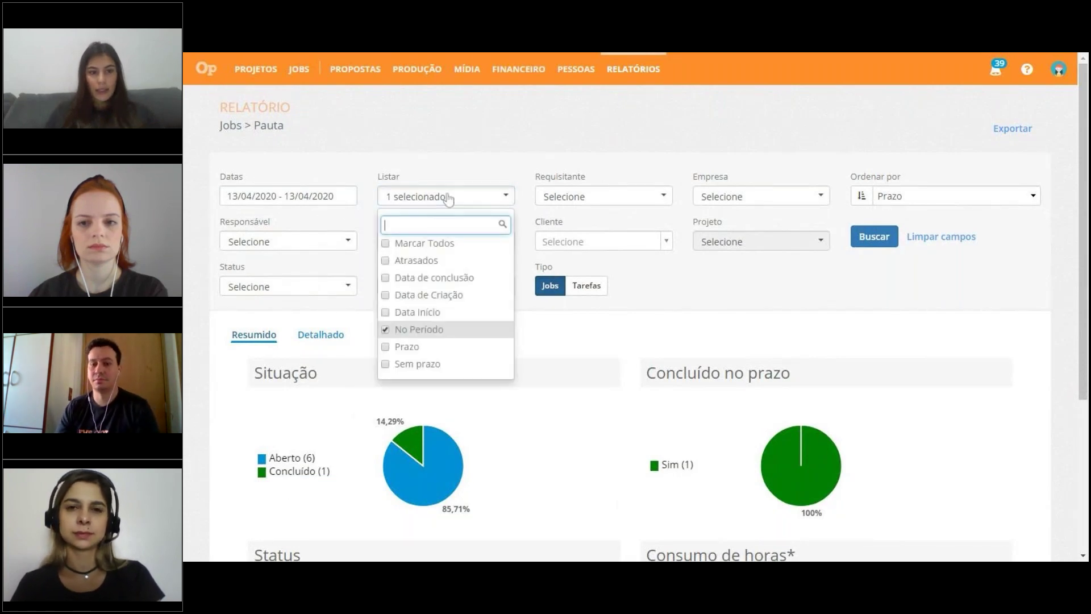
left_click(469, 279)
left_click(439, 333)
left_click(594, 285)
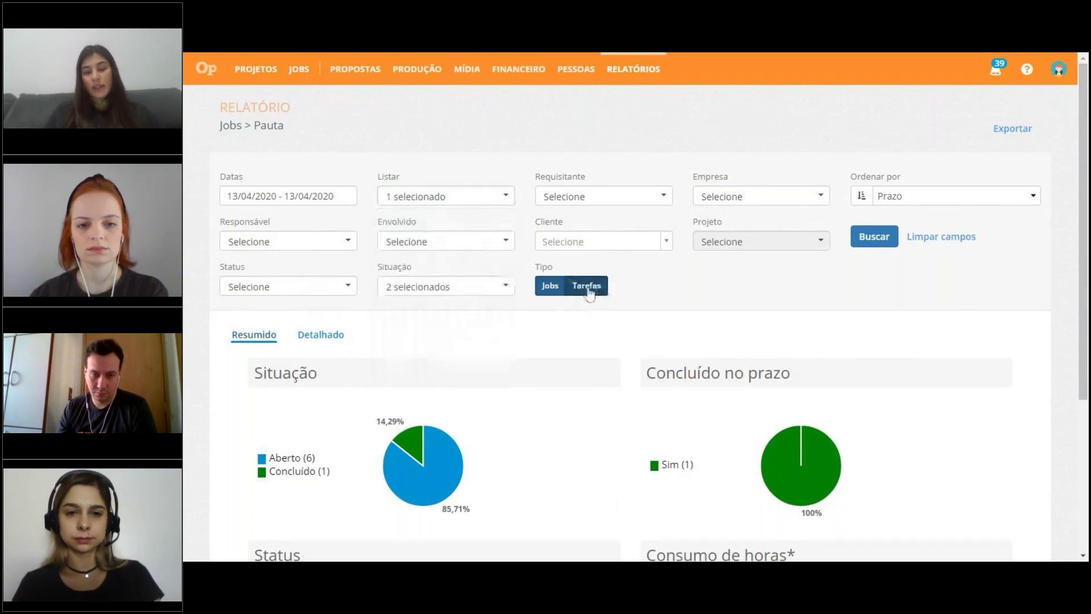
left_click(869, 239)
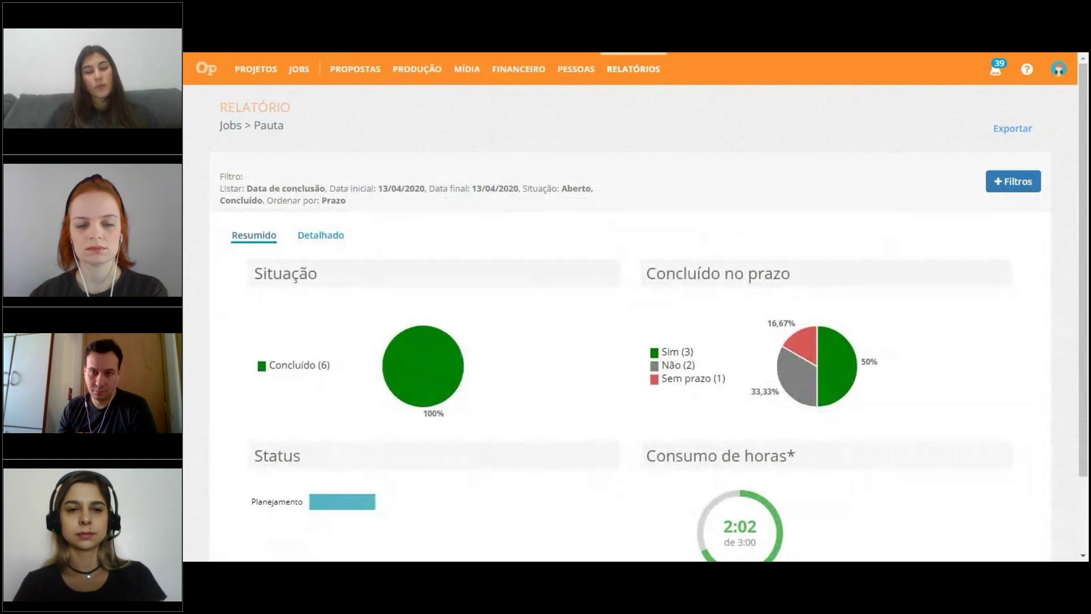
Step: Open the detailed view of the filtered Pauta report and examine the listed jobs and tasks
left_click(323, 235)
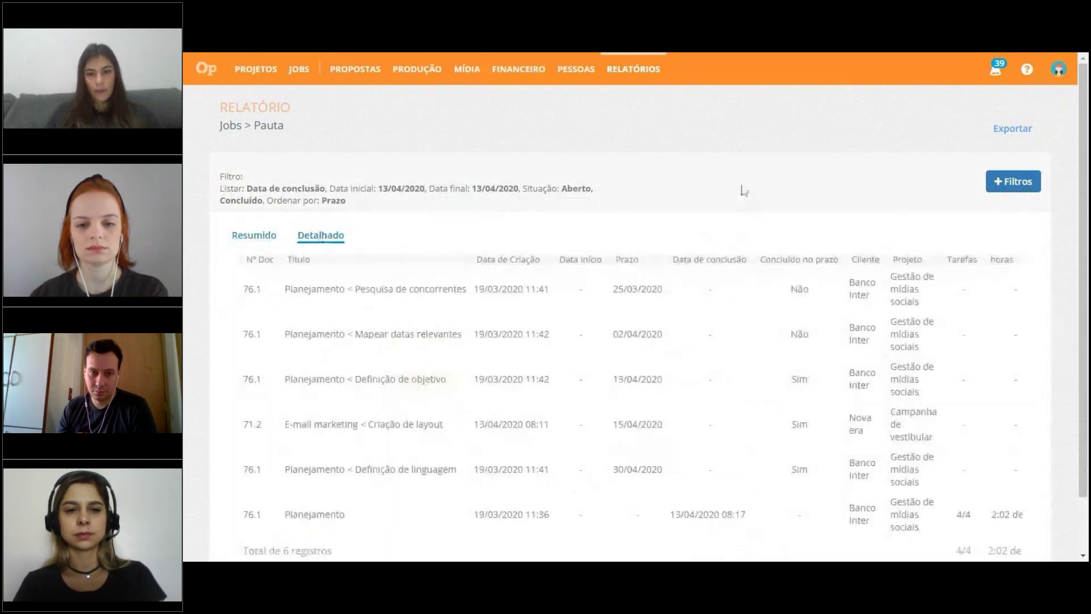
scroll(767, 193, "down", 1)
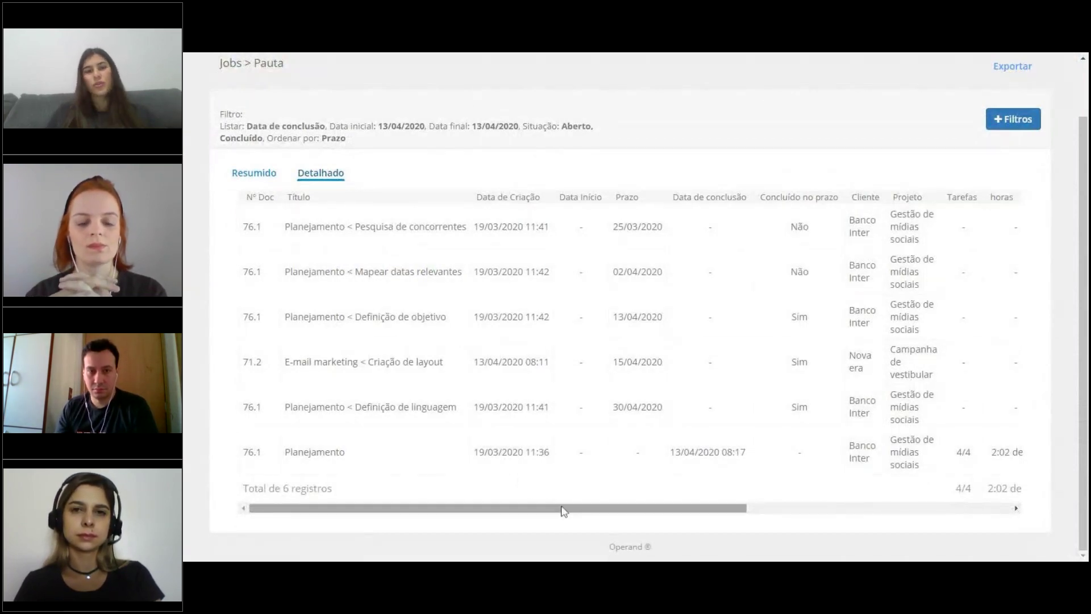
left_click_drag(577, 509, 850, 365)
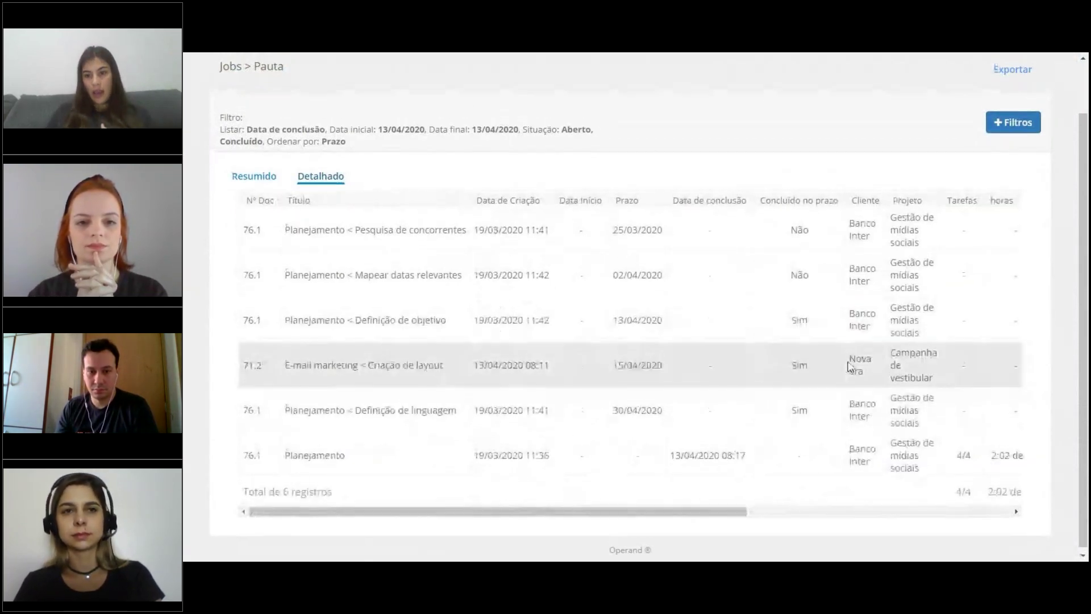
scroll(850, 366, "up", 1)
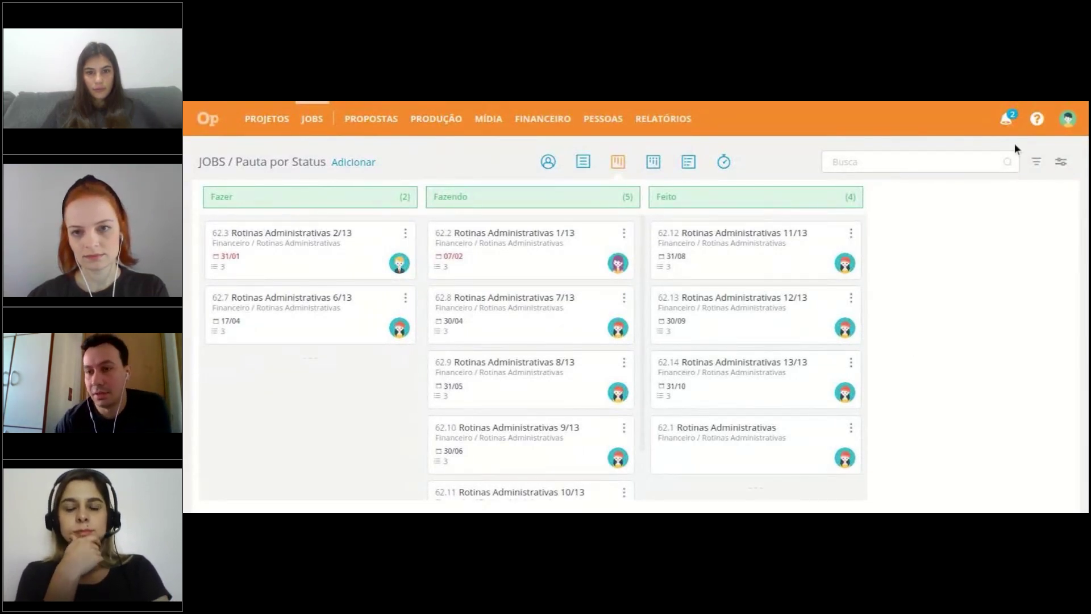
Step: Open the E-mail marketing job from the comment mention in the notifications, read the comment and close the job
left_click(1006, 120)
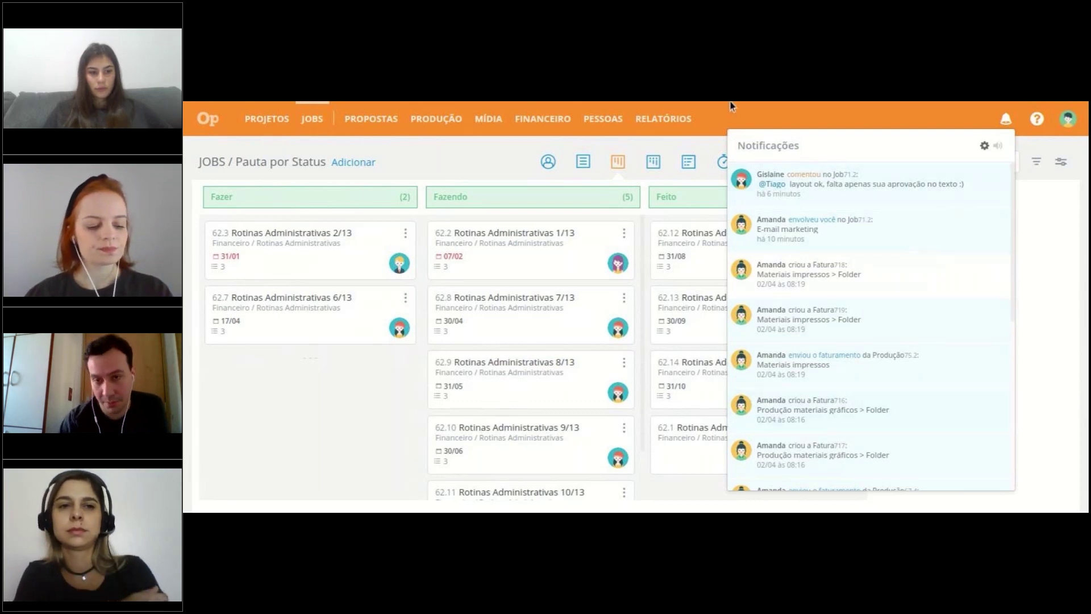
left_click(837, 185)
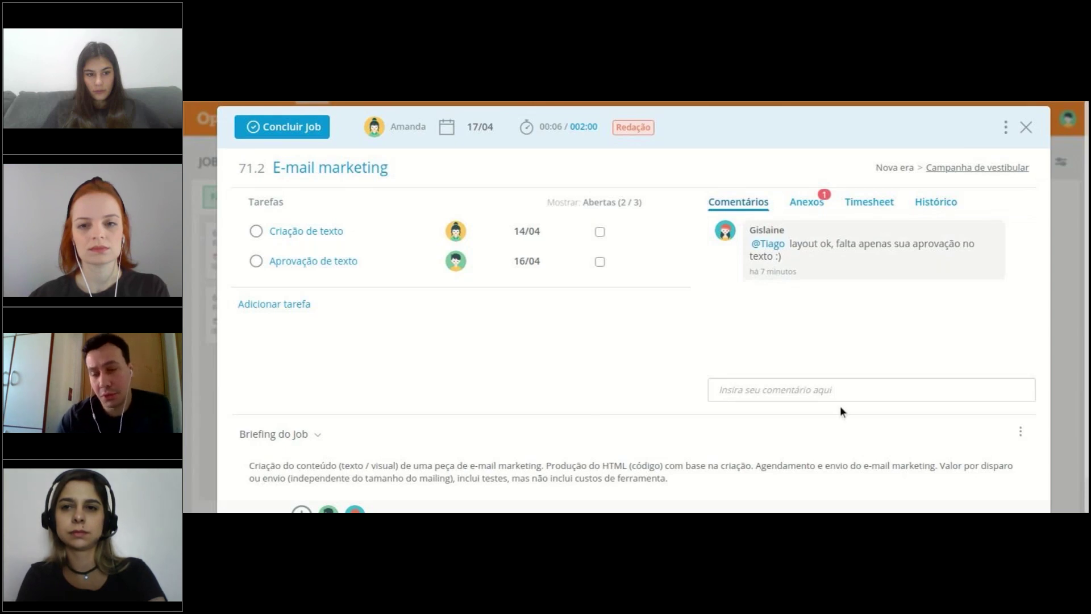
left_click(1026, 127)
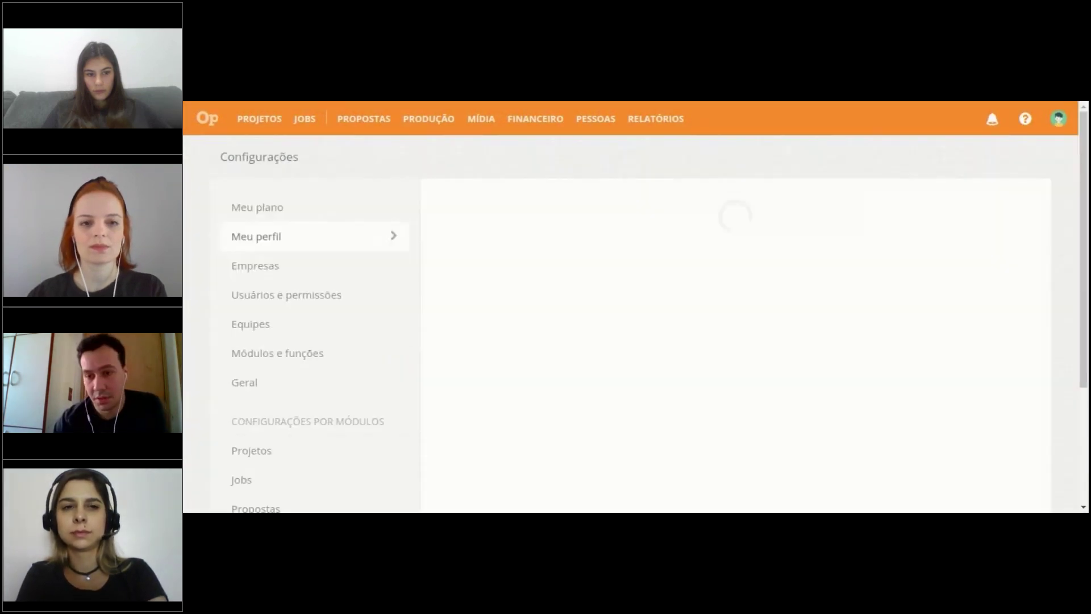
Step: Examine the profile's notification settings for Comentários, Documentos and Financeiro, covering both Operand and e-mail alerts
scroll(1005, 243, "down", 1)
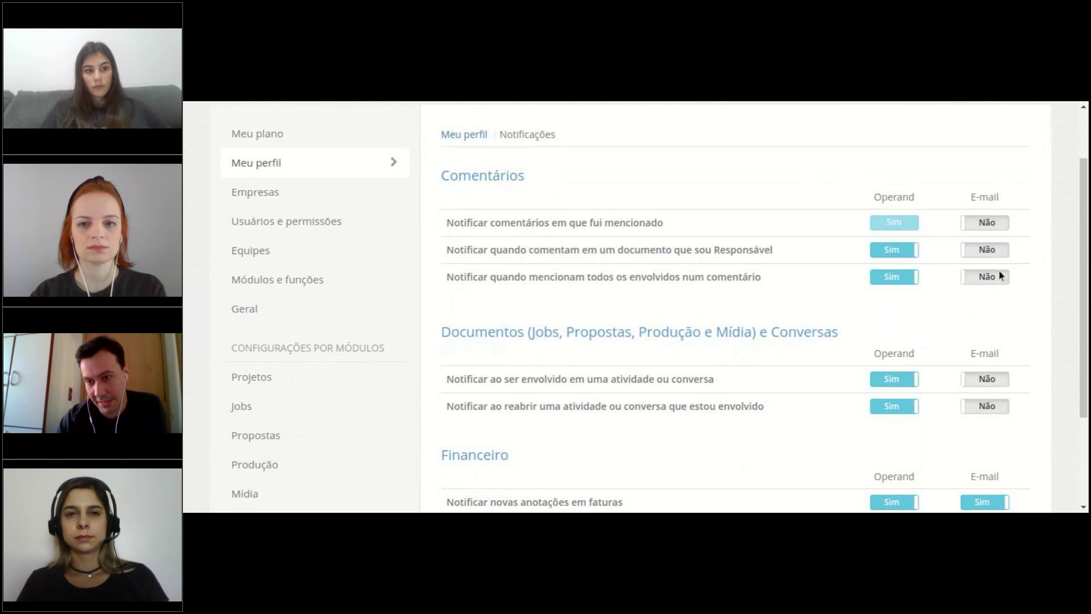
scroll(997, 392, "down", 1)
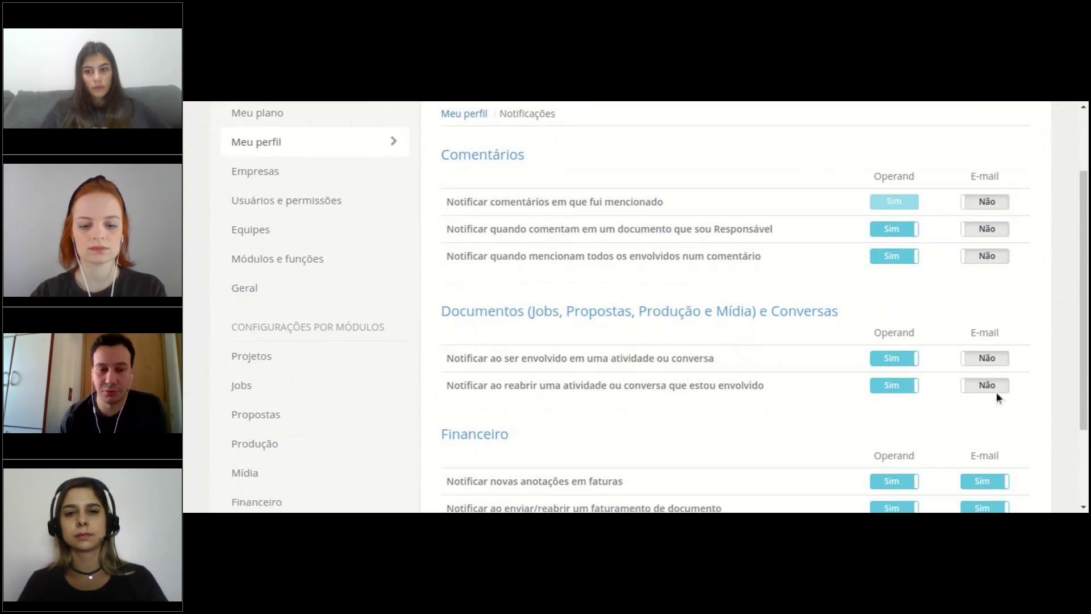
scroll(997, 397, "down", 3)
scroll(996, 392, "down", 1)
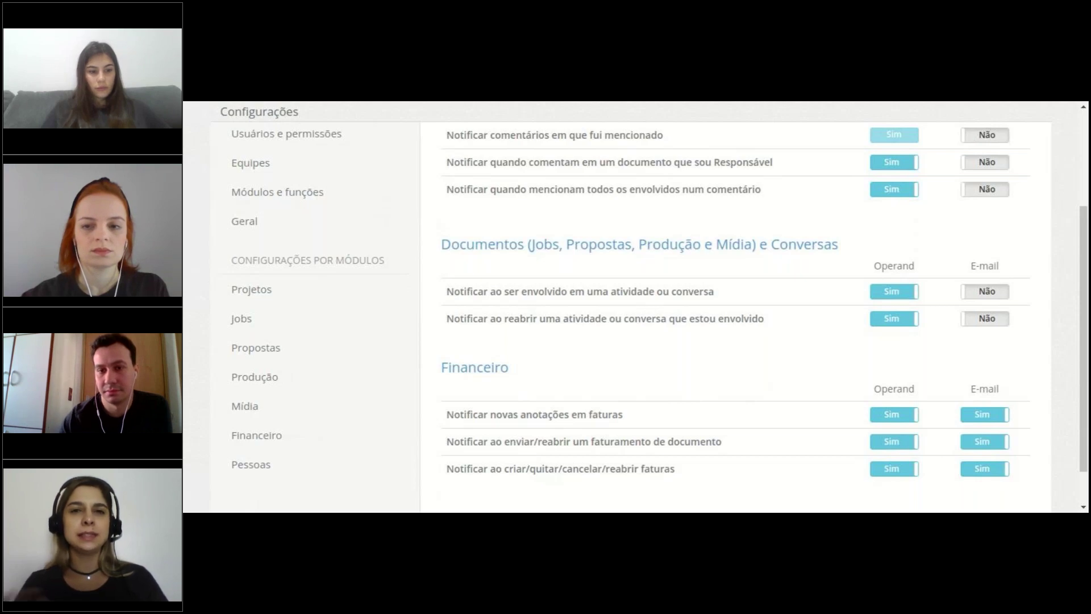
scroll(954, 366, "up", 2)
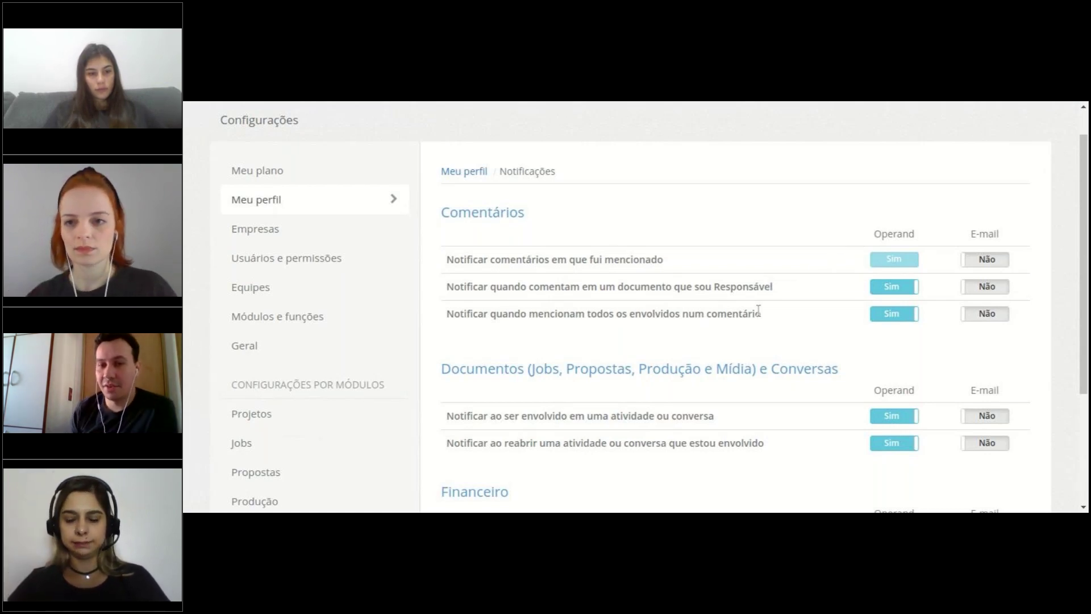
scroll(635, 307, "up", 1)
Step: Set the jobs status board to show only the Planejamento, Redação, Criação, Aprovação Interna and Finalizado columns
left_click(306, 120)
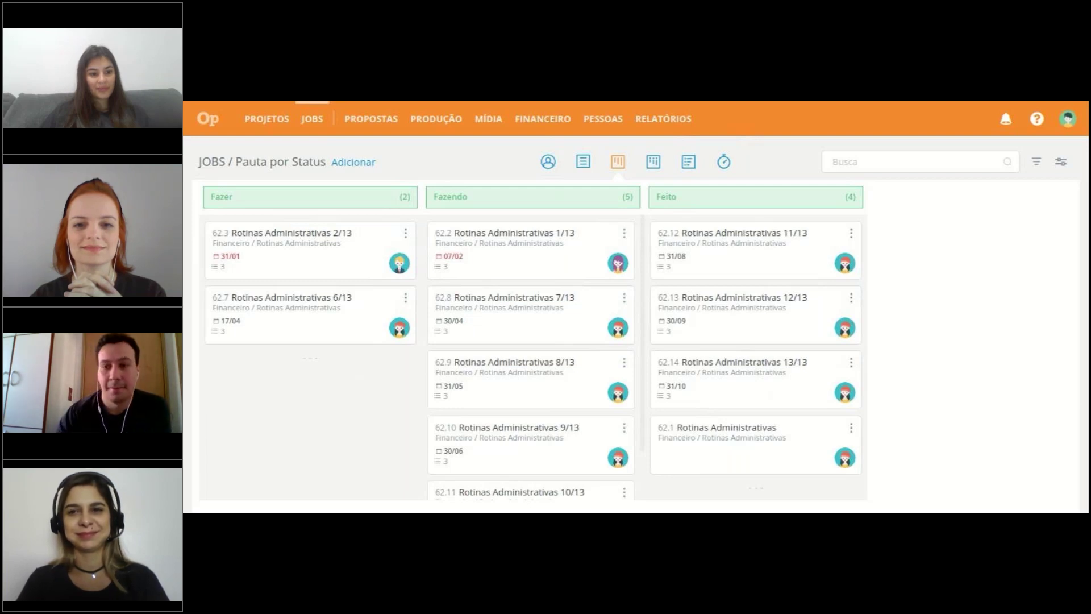
left_click(1061, 164)
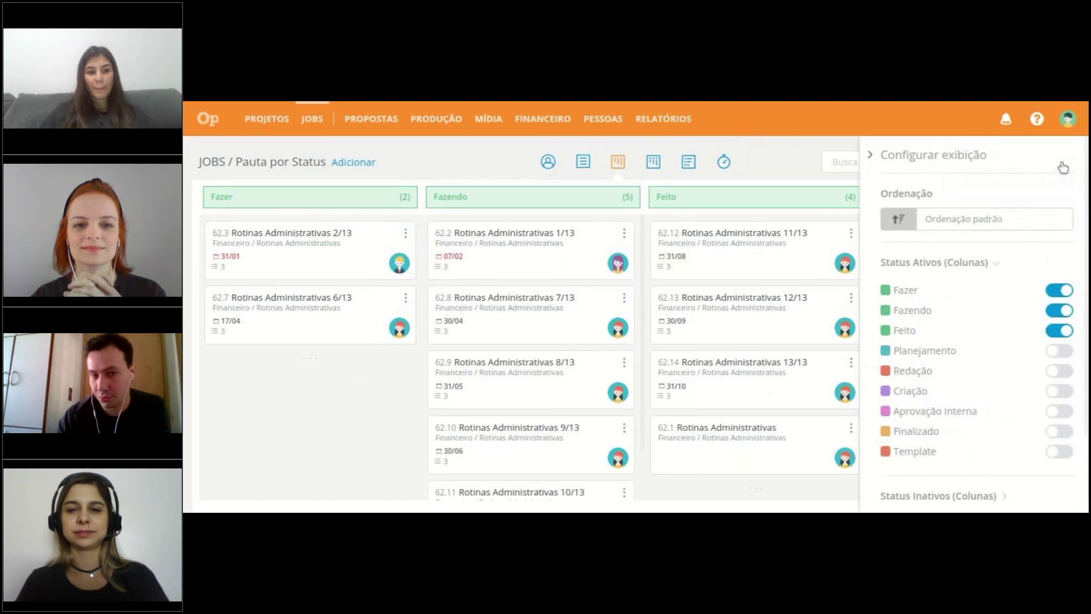
left_click(1060, 290)
left_click(1061, 310)
left_click(1060, 330)
left_click(1061, 350)
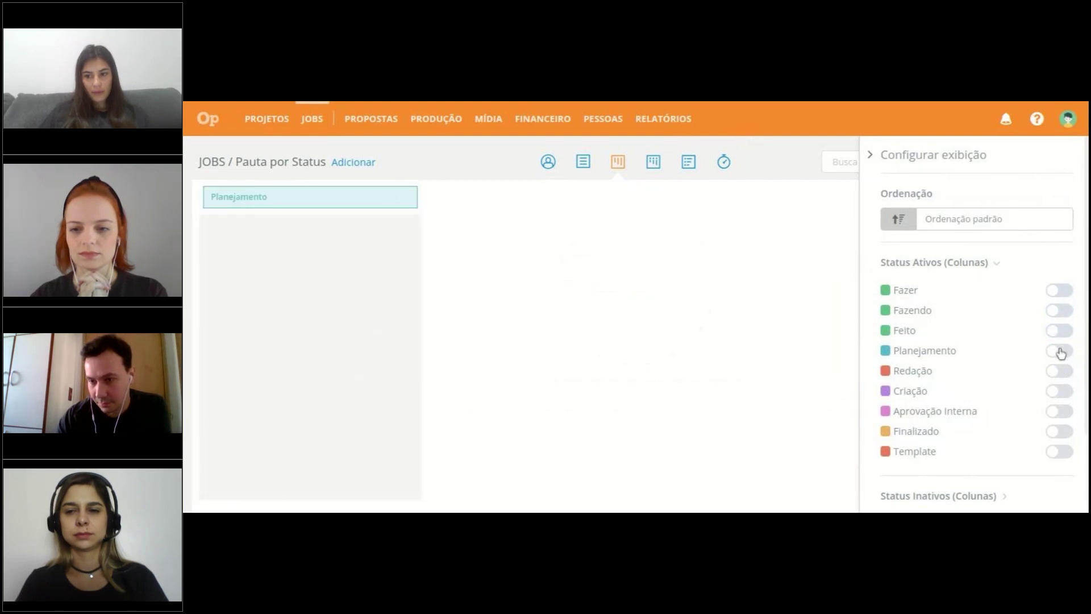
left_click(1060, 370)
left_click(1060, 391)
left_click(1061, 410)
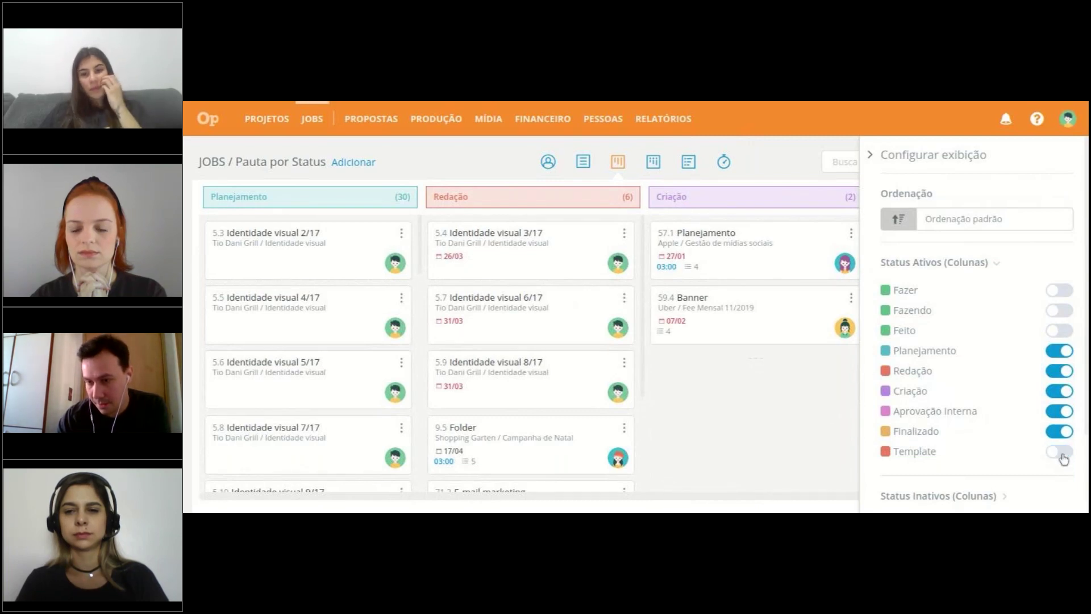
left_click(871, 158)
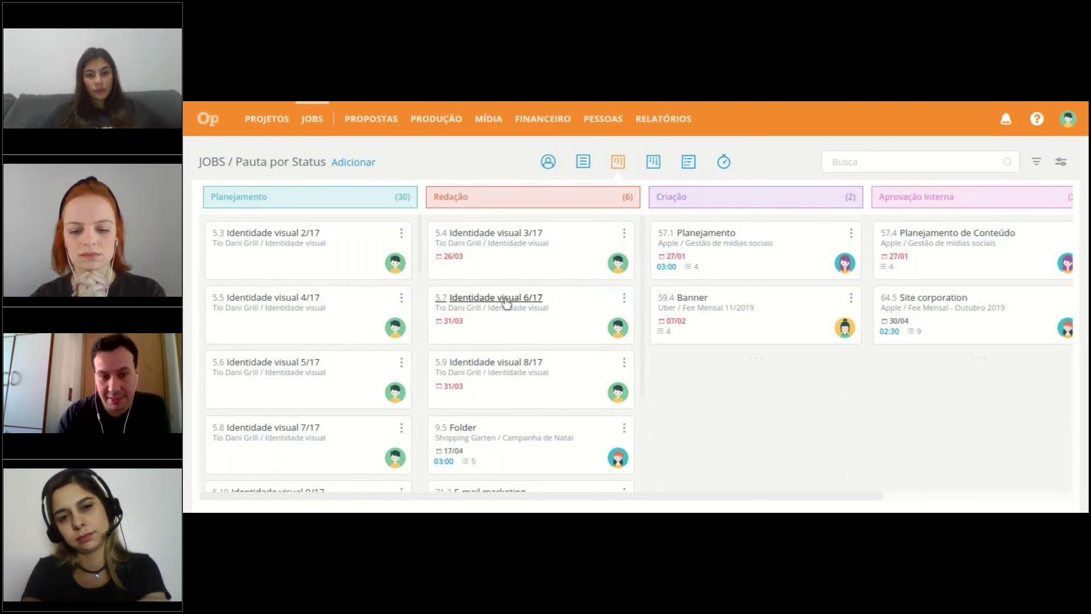
Step: Move the job Identidade visual 6/17 to Criação and the job Identidade visual 2/17 to Redação
left_click_drag(506, 304, 736, 431)
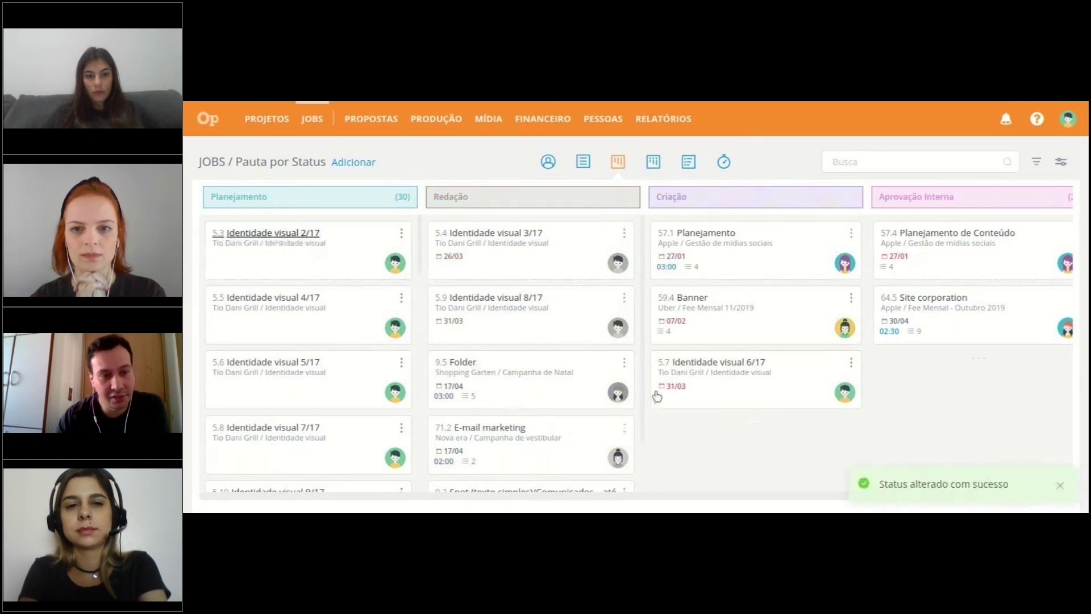
left_click_drag(275, 236, 534, 487)
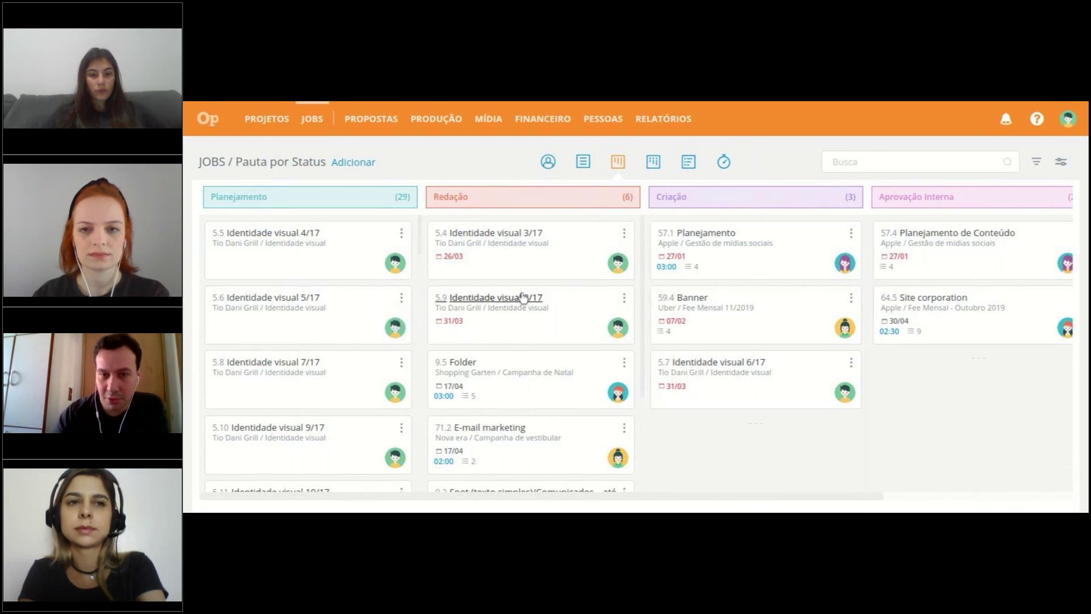
Step: Switch the jobs board to Pauta por Responsável and look through the jobs assigned to each person
left_click(658, 169)
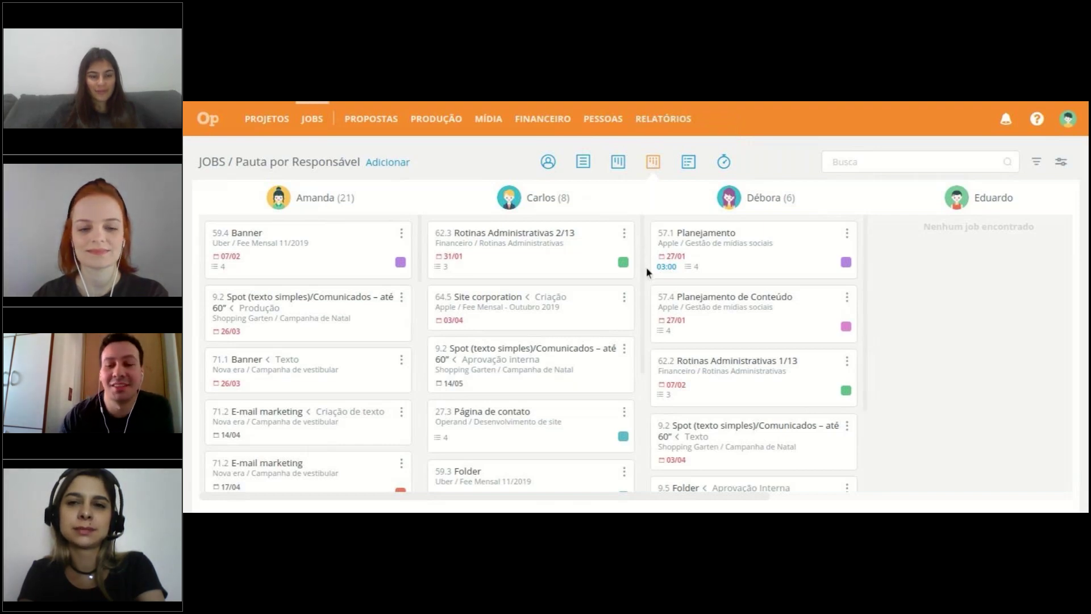
scroll(659, 273, "down", 1)
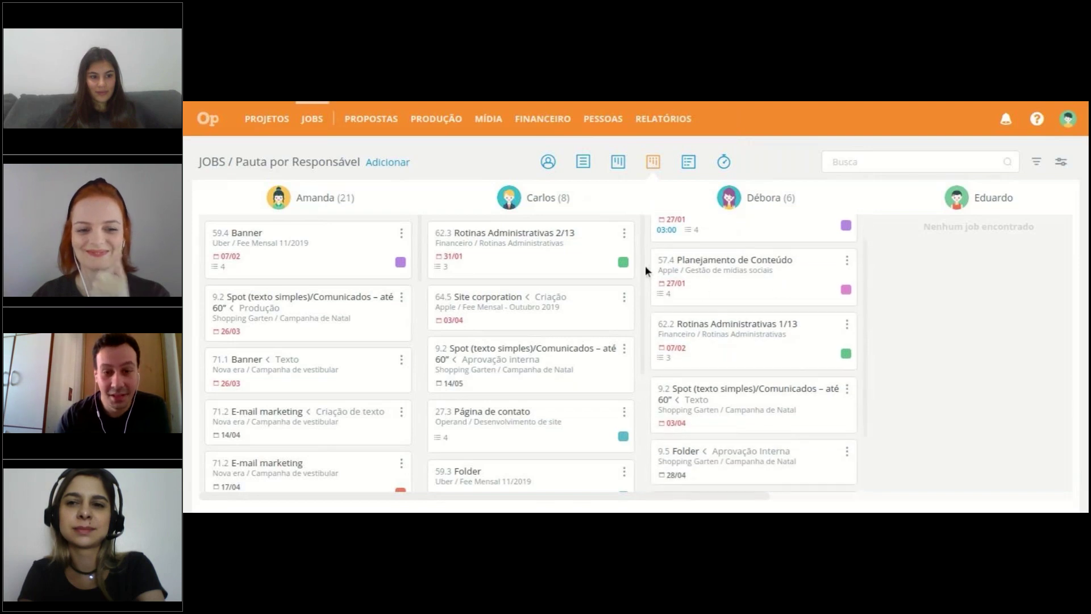
scroll(816, 282, "up", 1)
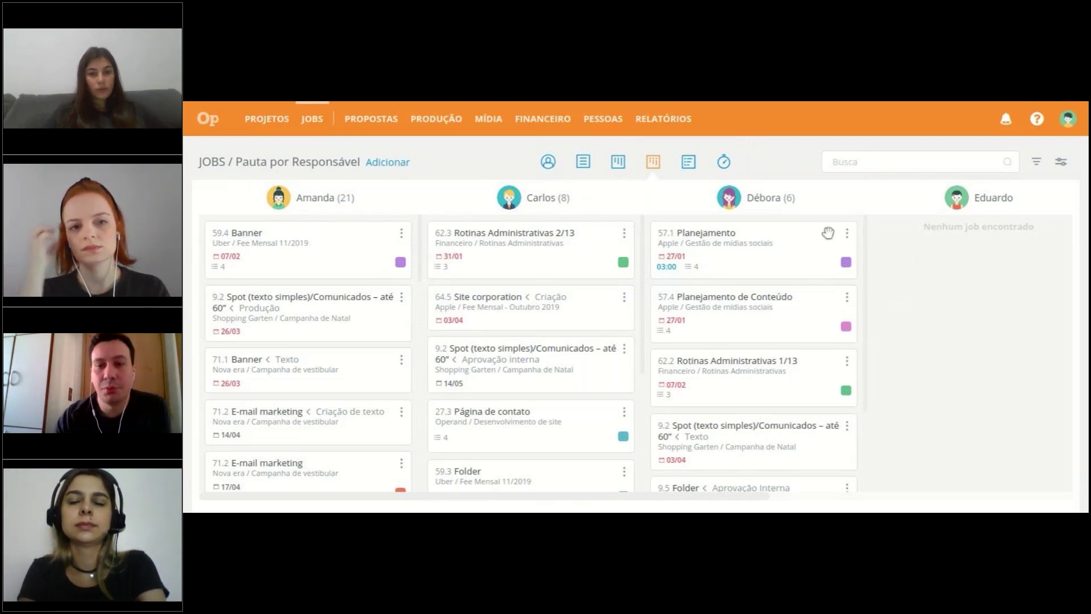
left_click(732, 165)
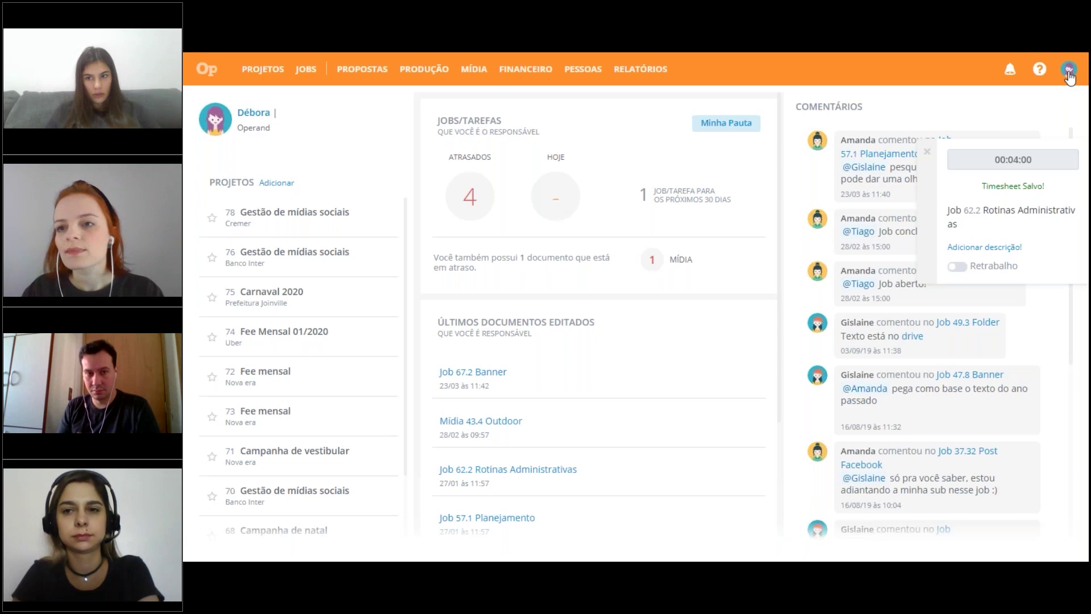
Step: Open the user's own profile settings and the image upload for Assinatura de documentos
left_click(1069, 71)
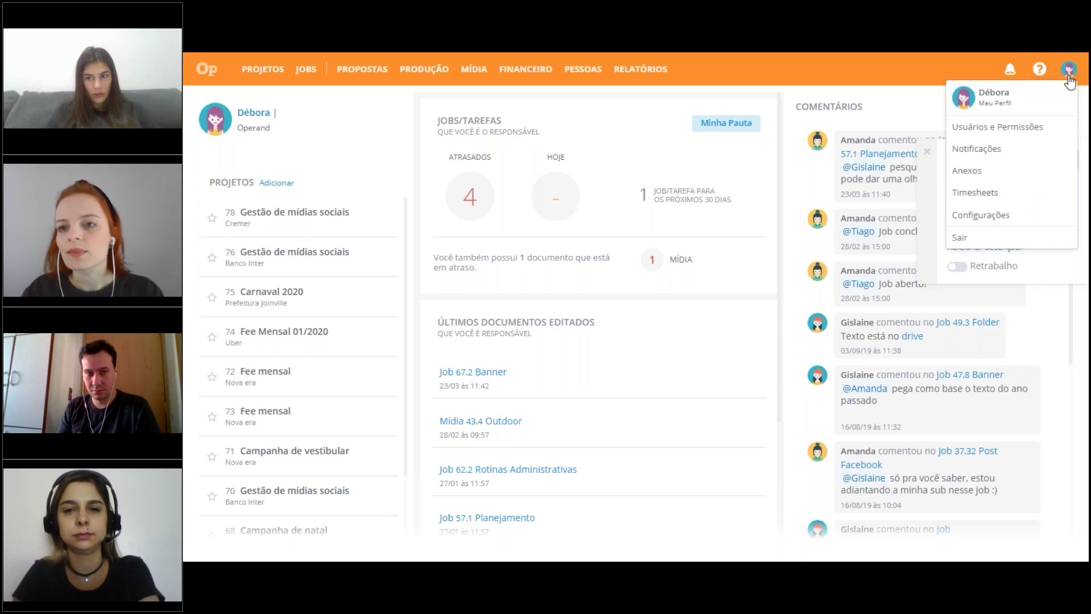
left_click(1033, 100)
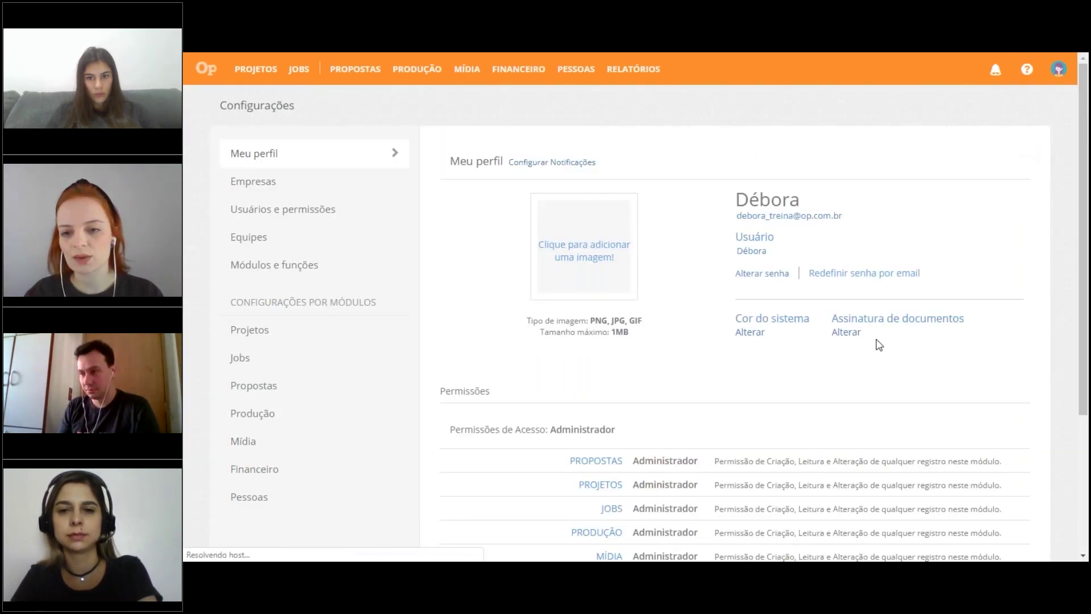
left_click(846, 333)
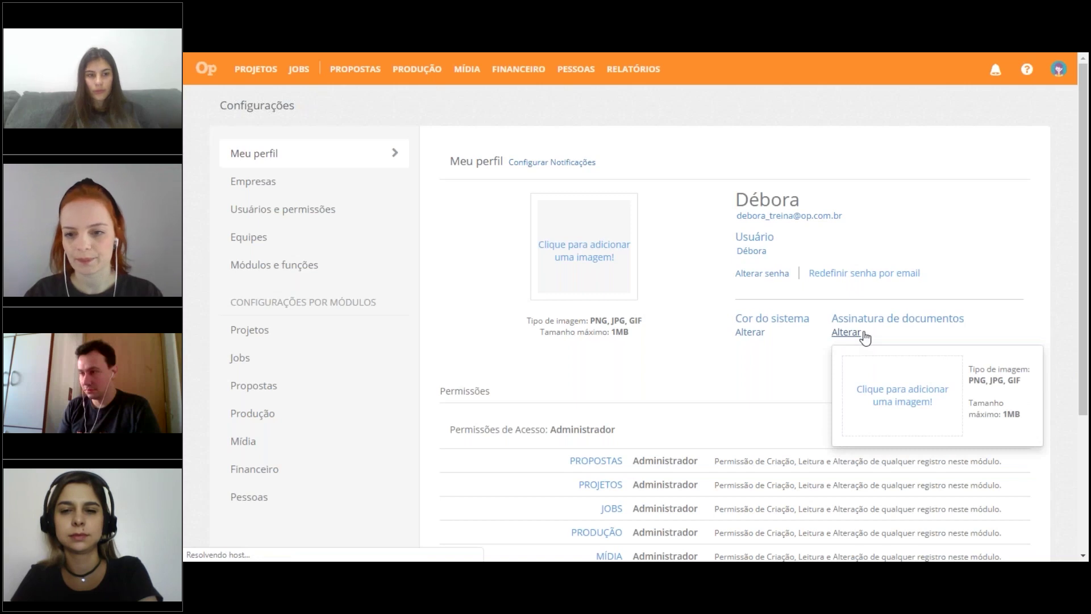
Step: Upload the signature image stored on the desktop as the profile's document signature
left_click(912, 404)
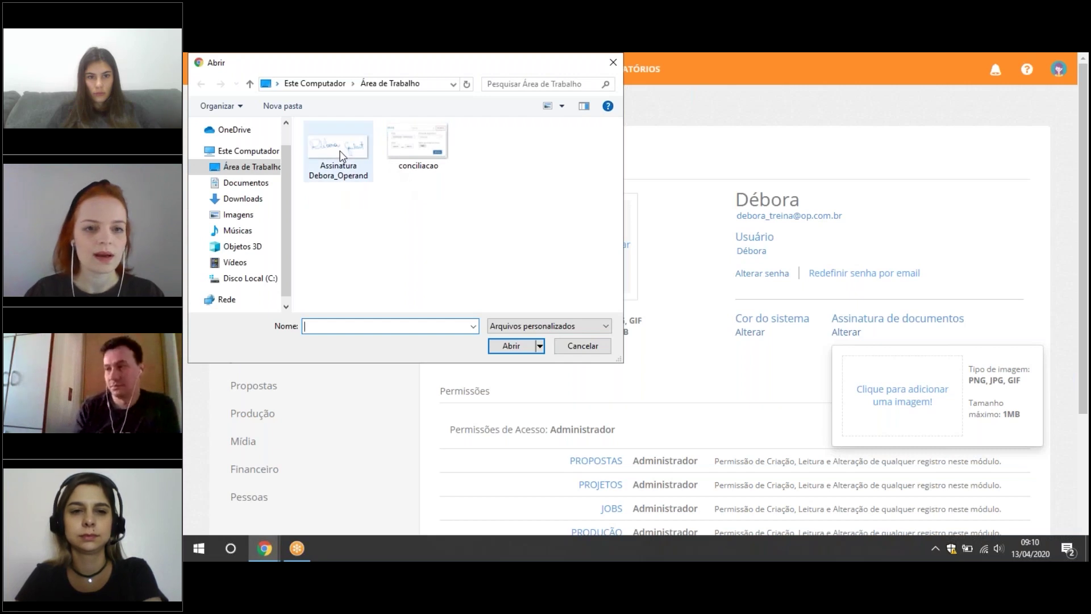
left_click(340, 157)
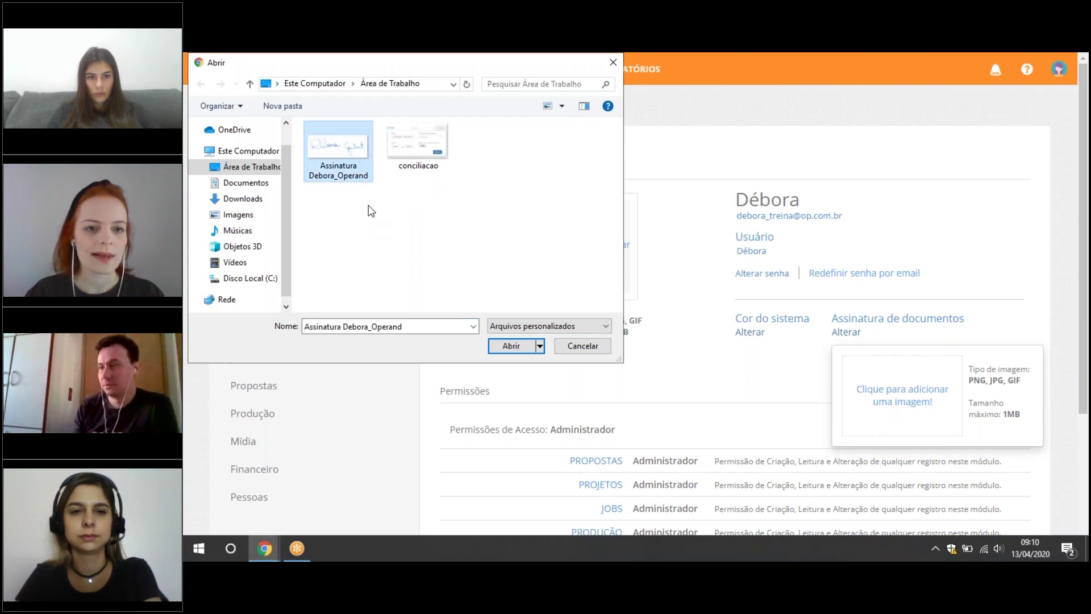
double_click(345, 164)
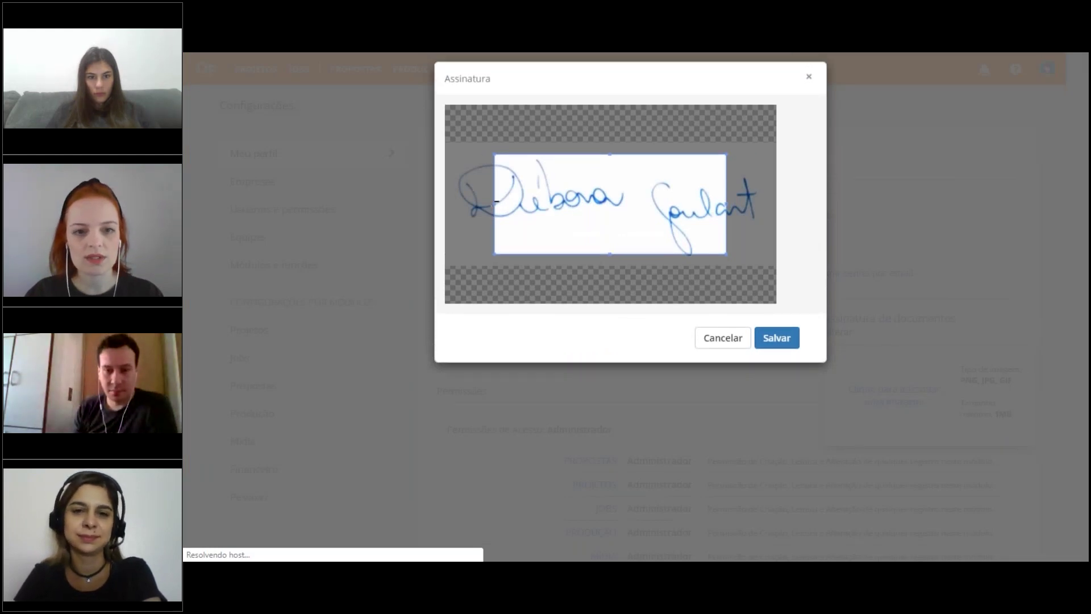
Step: Enlarge the crop area to cover the whole signature and save it as the document signature
mouse_move(461, 159)
left_mouse_down()
mouse_move(635, 229)
mouse_move(725, 232)
mouse_move(761, 200)
mouse_move(711, 178)
mouse_move(715, 166)
left_mouse_up()
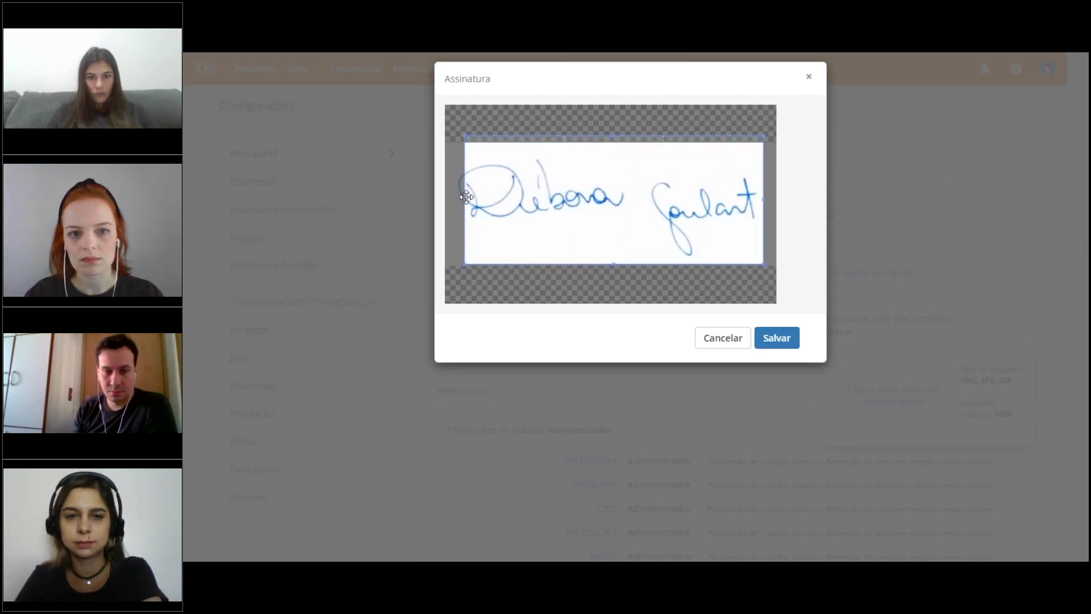
left_click_drag(466, 196, 456, 198)
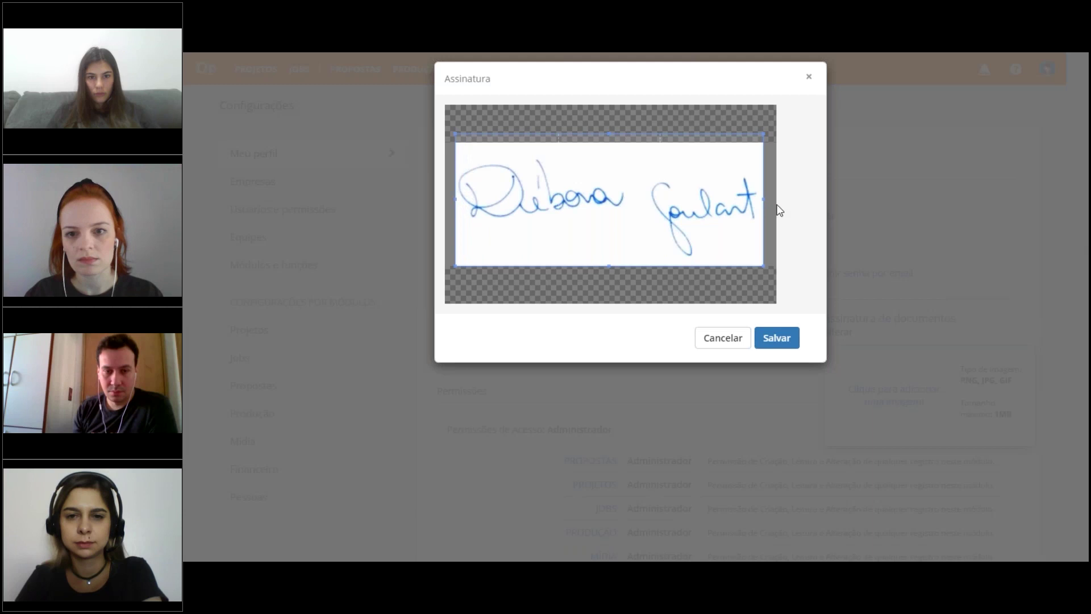
left_click(774, 337)
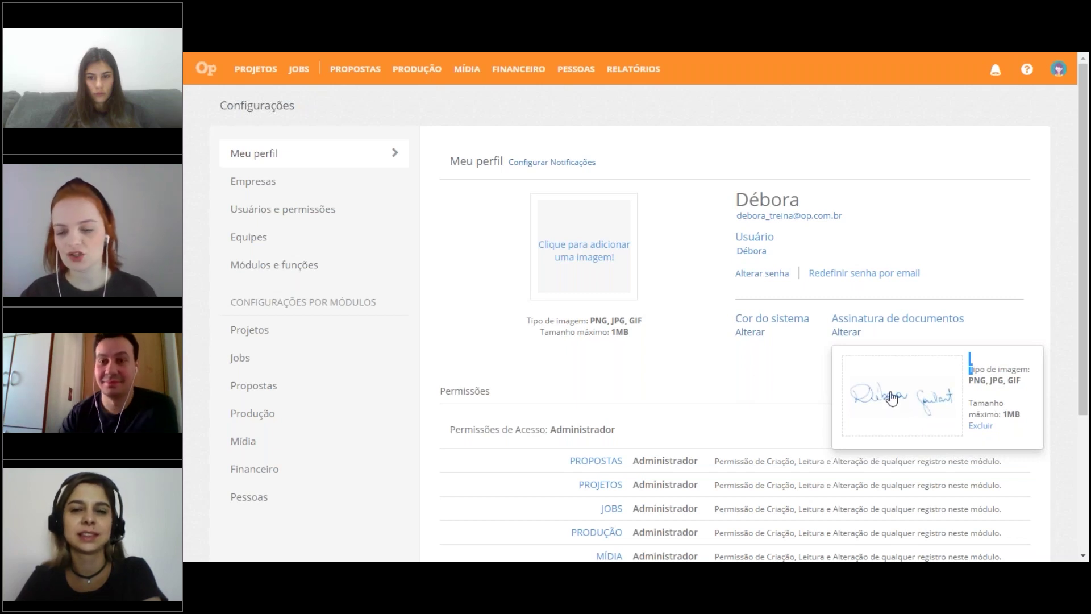
left_click(678, 360)
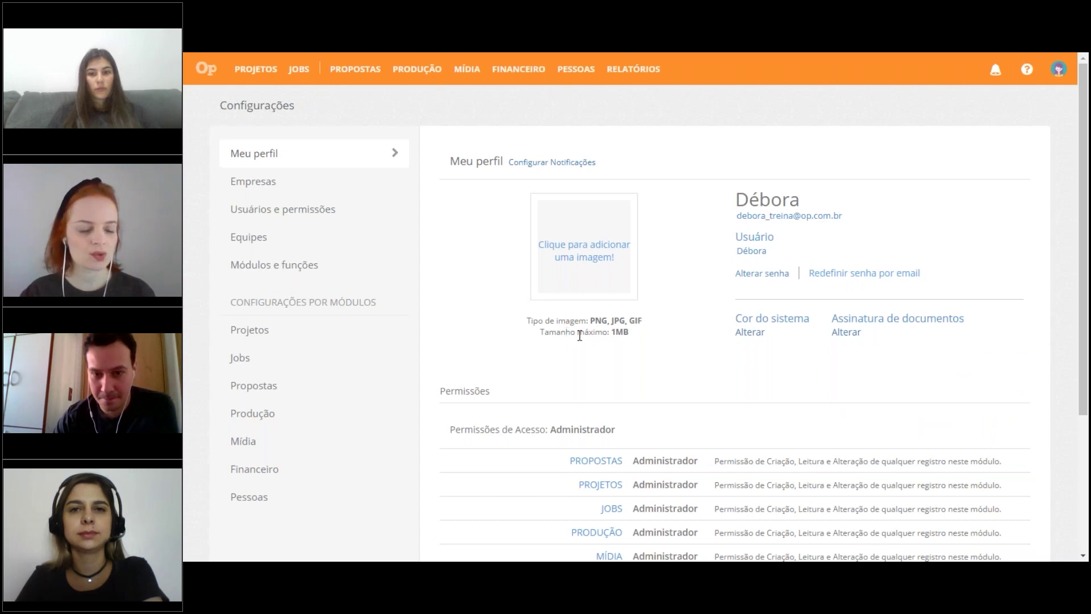
Step: Open proposal 73.1 Proposta fee mensal and its Personalizar PDF/Imprimir export settings
left_click(272, 389)
left_click(355, 78)
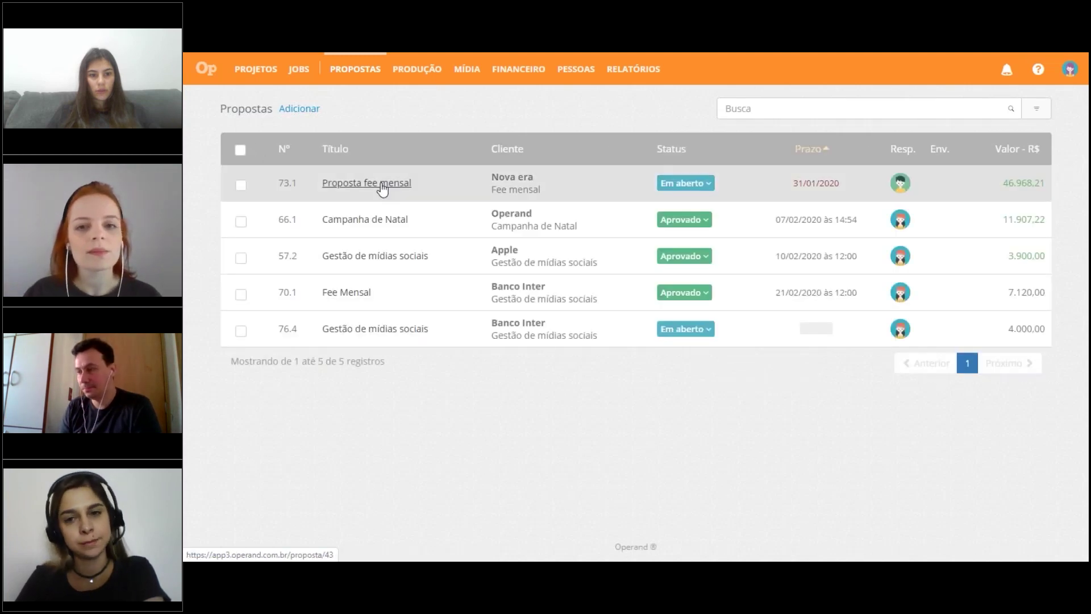
left_click(382, 187)
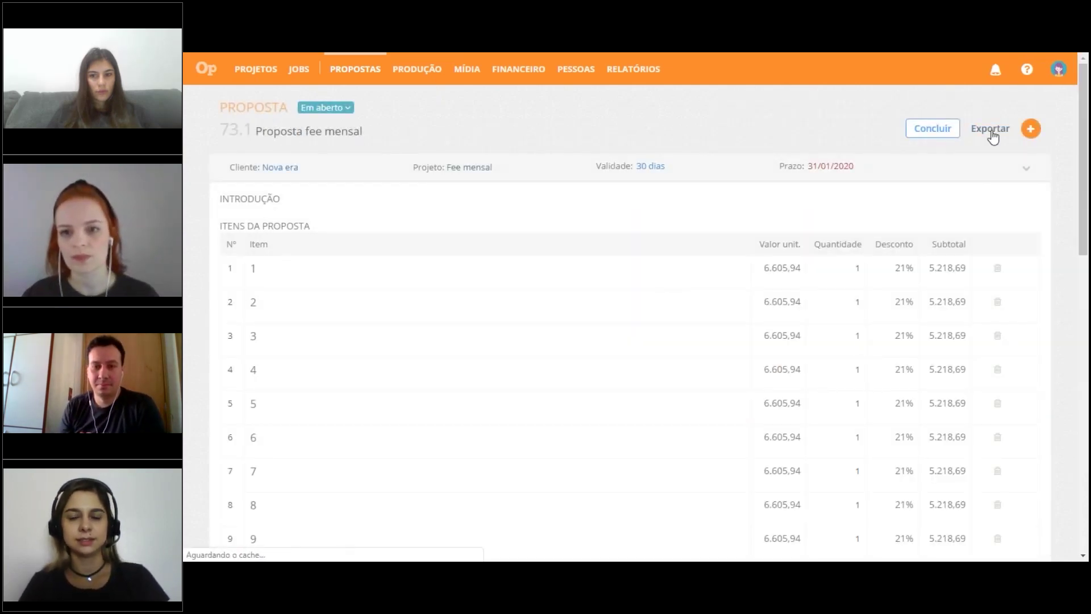
left_click(990, 130)
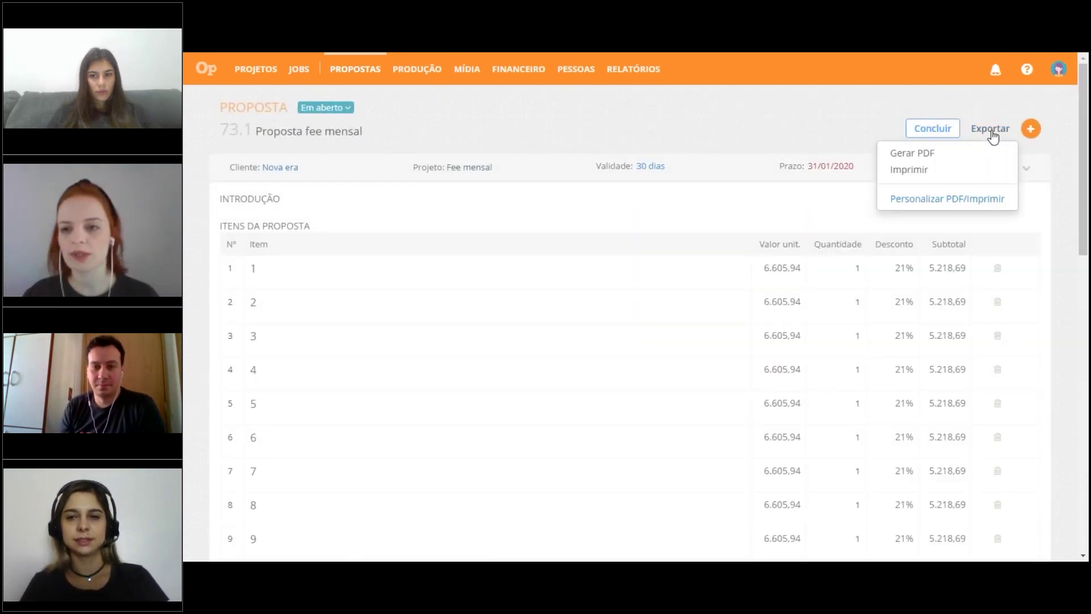
left_click(960, 200)
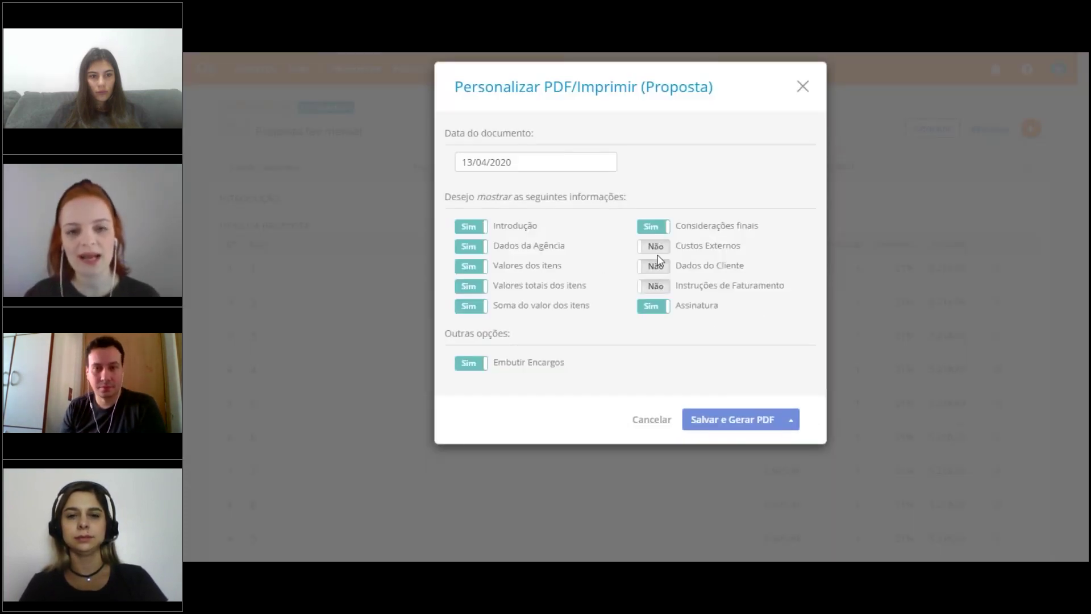
Step: Set Assinatura to Sim for the proposal document, save and generate the PDF, and look through it
left_click(662, 308)
left_click(662, 308)
left_click(662, 308)
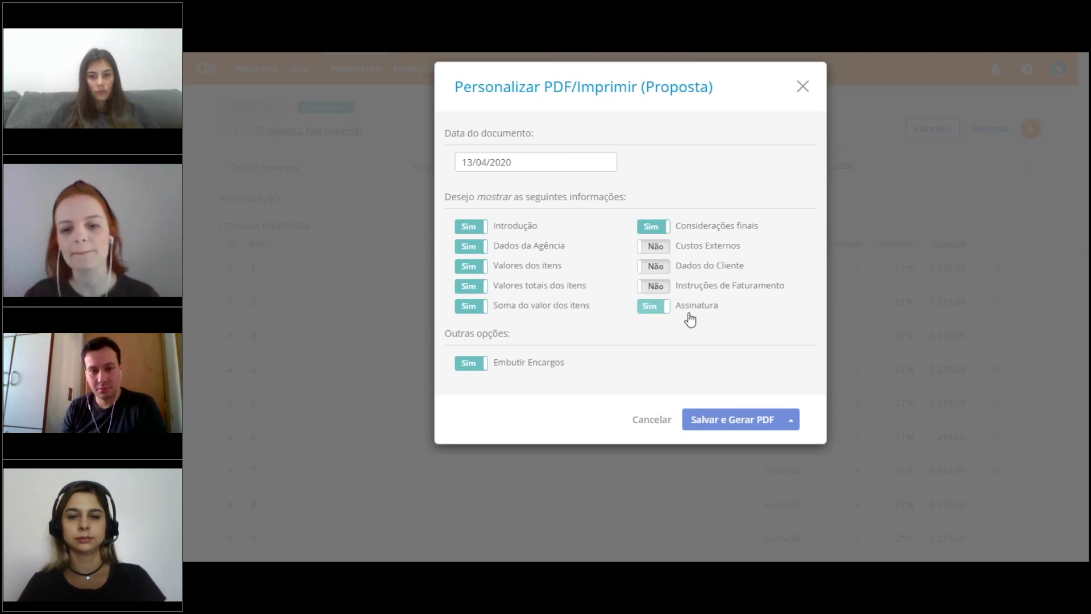
left_click(714, 423)
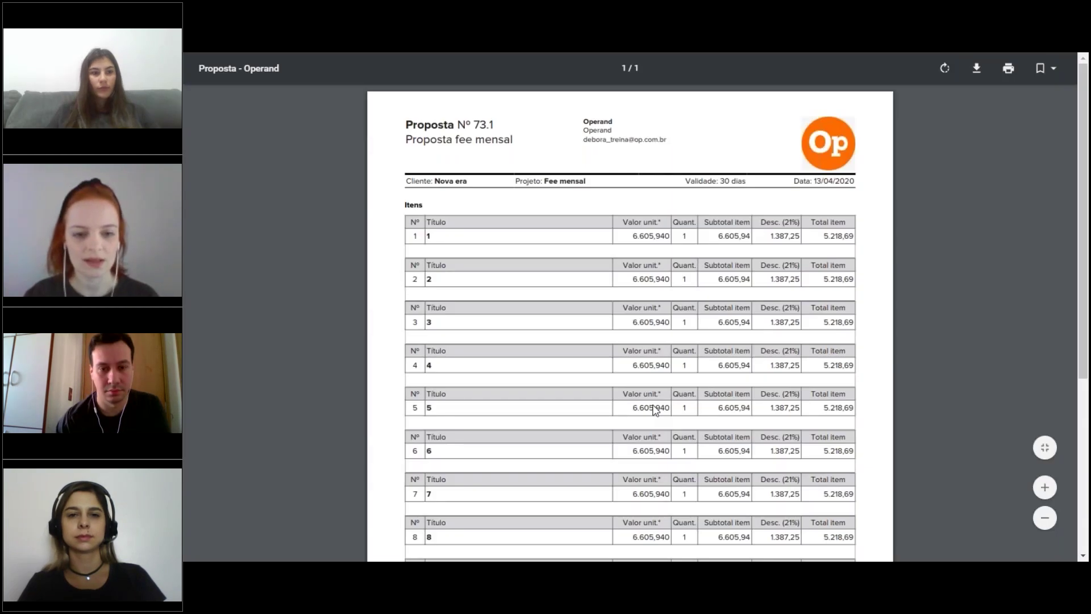
scroll(625, 415, "down", 5)
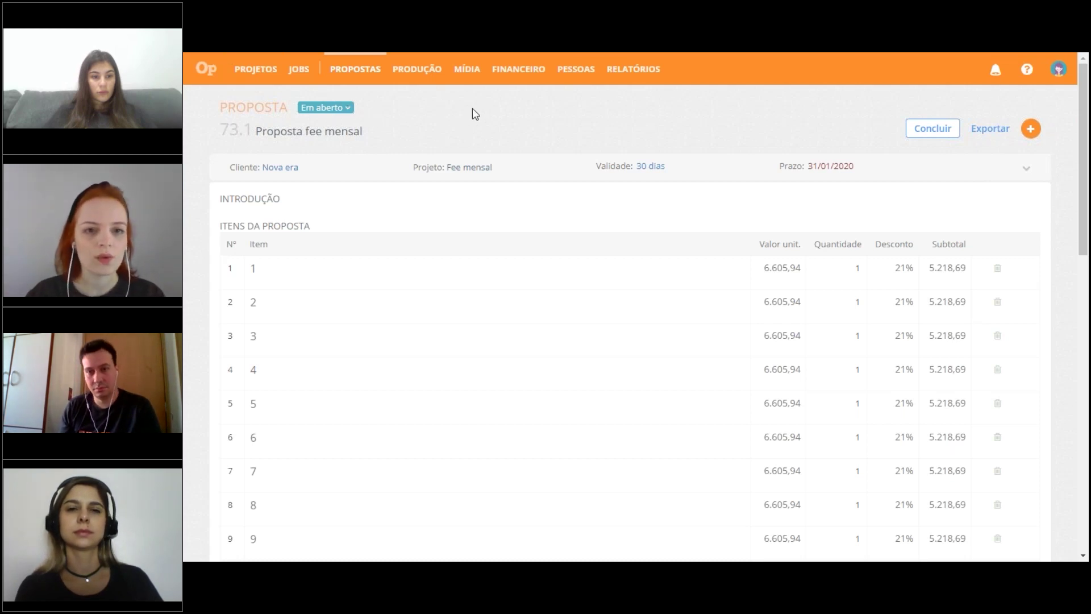
Step: Start a new expense in Financeiro titled Energia elétrica, with Celesc as its Sacado / Cedente
mouse_move(529, 81)
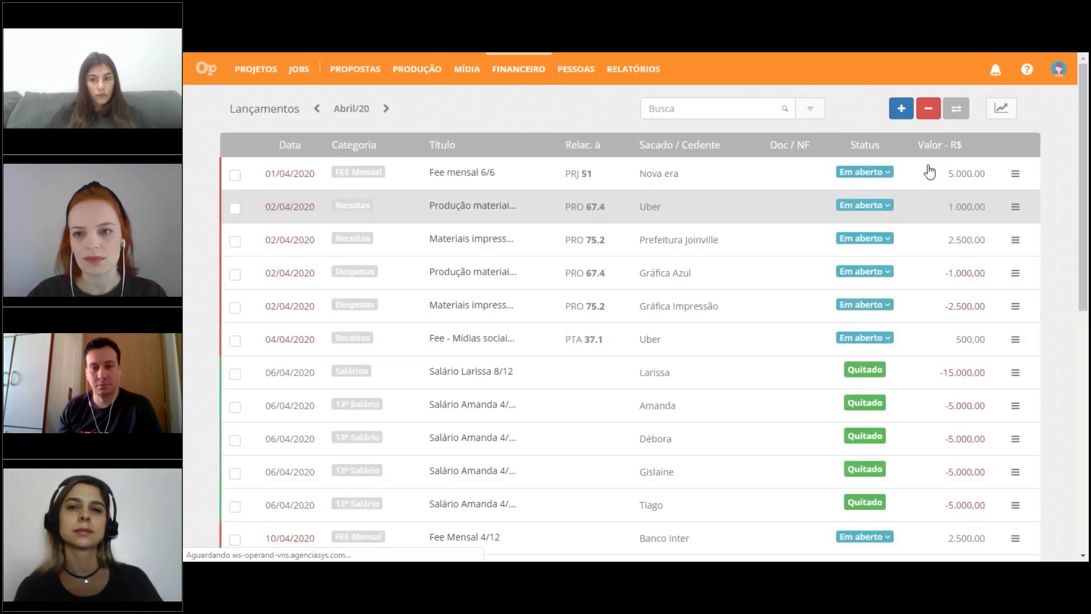
left_click(930, 113)
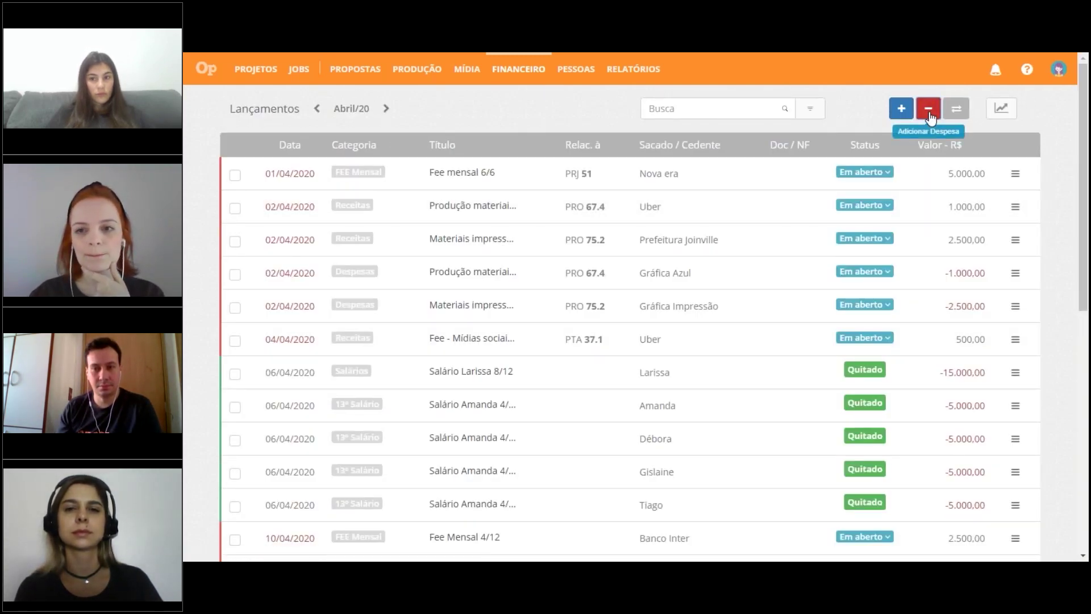
left_click(930, 113)
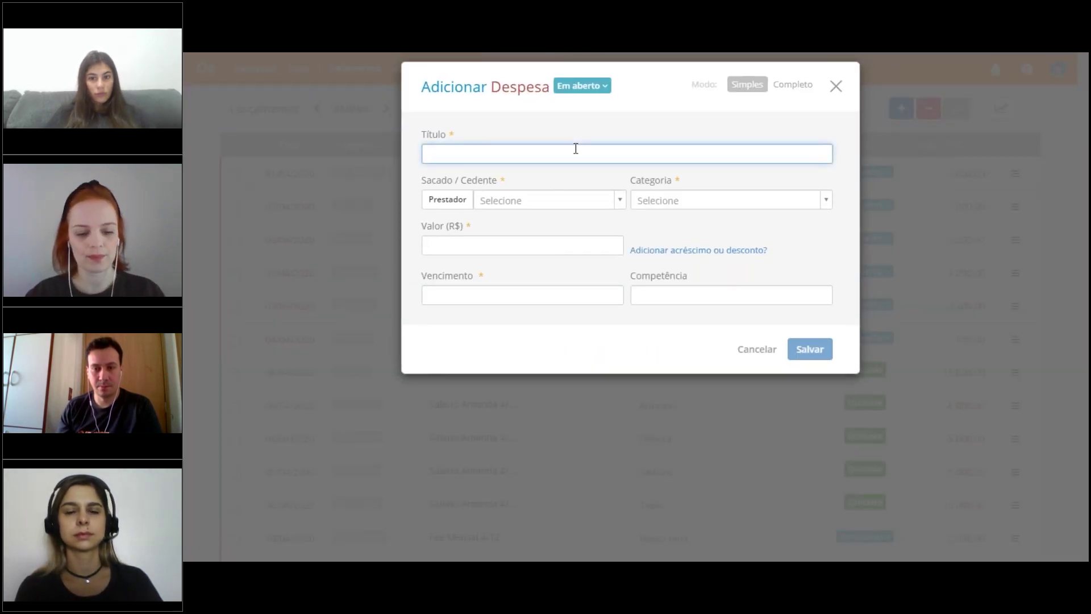
type("Energia el")
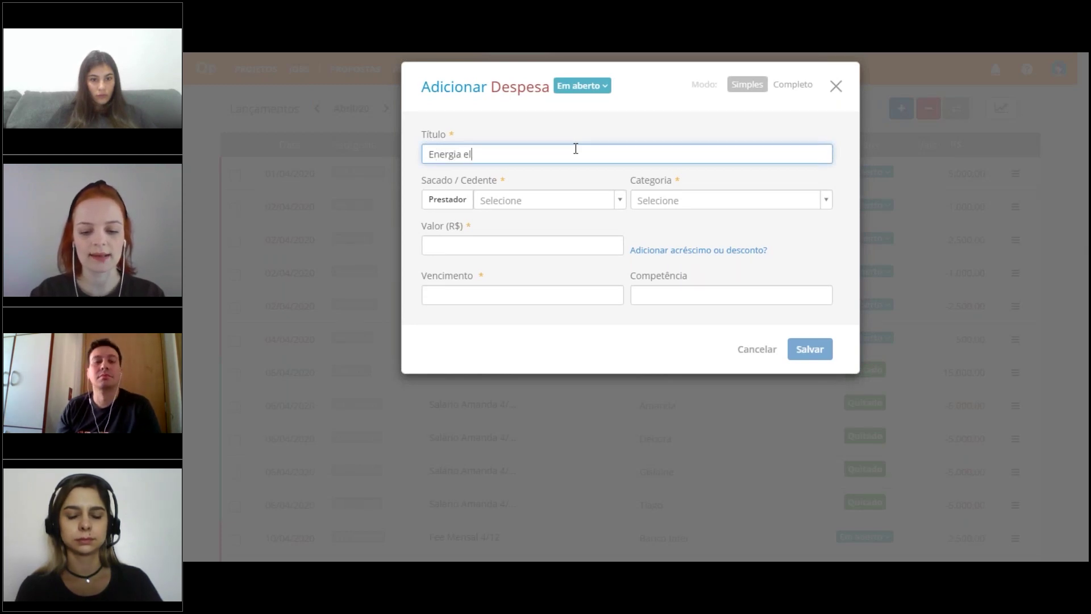
type("trica")
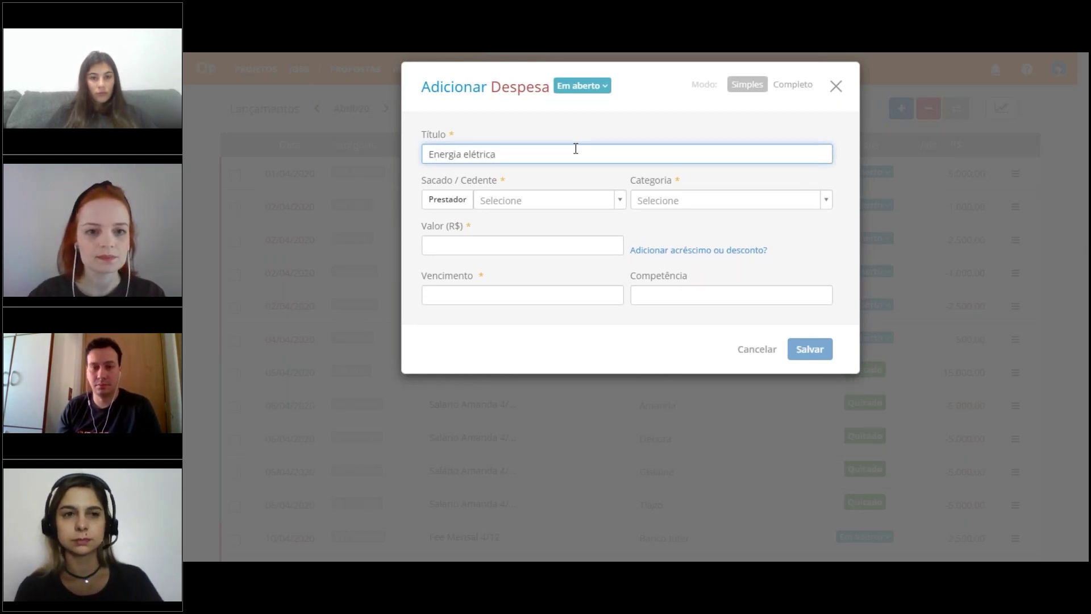
left_click(570, 203)
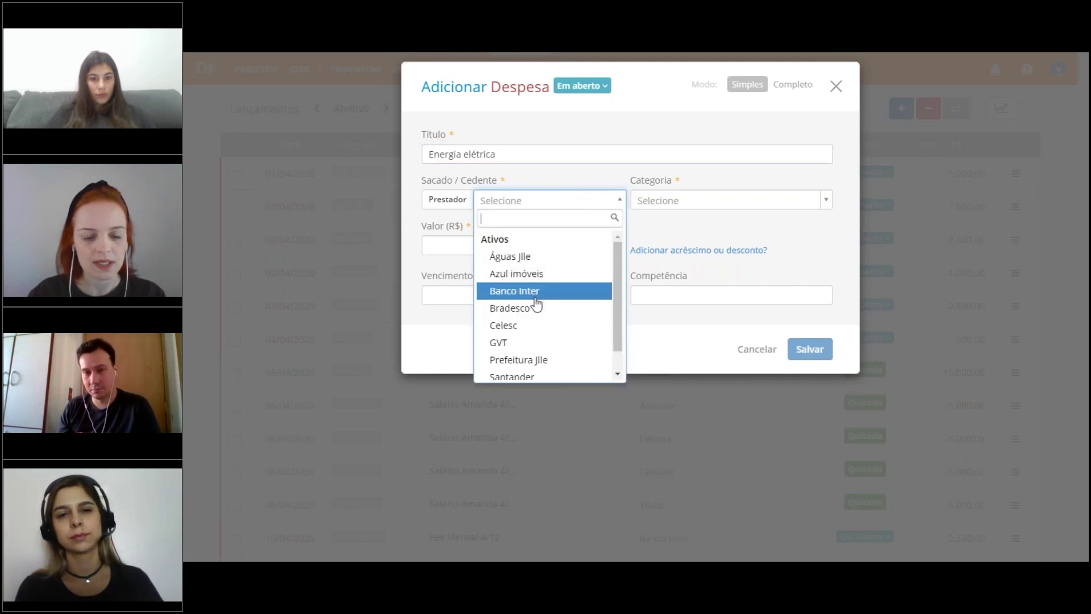
left_click(531, 328)
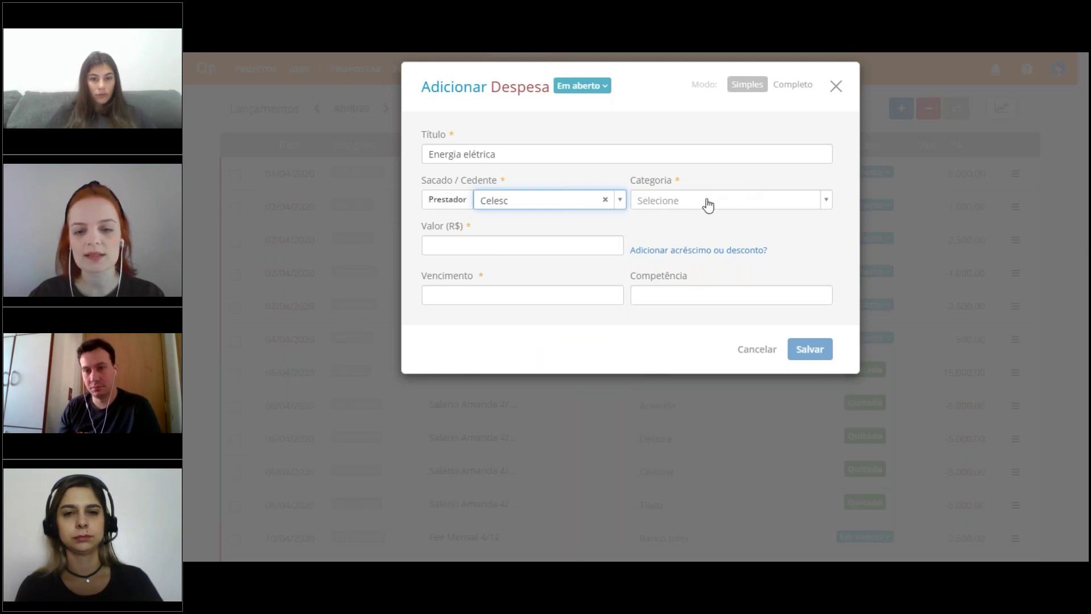
Step: Look through the expense categories and assign Energia Elétrica to the new expense
left_click(728, 200)
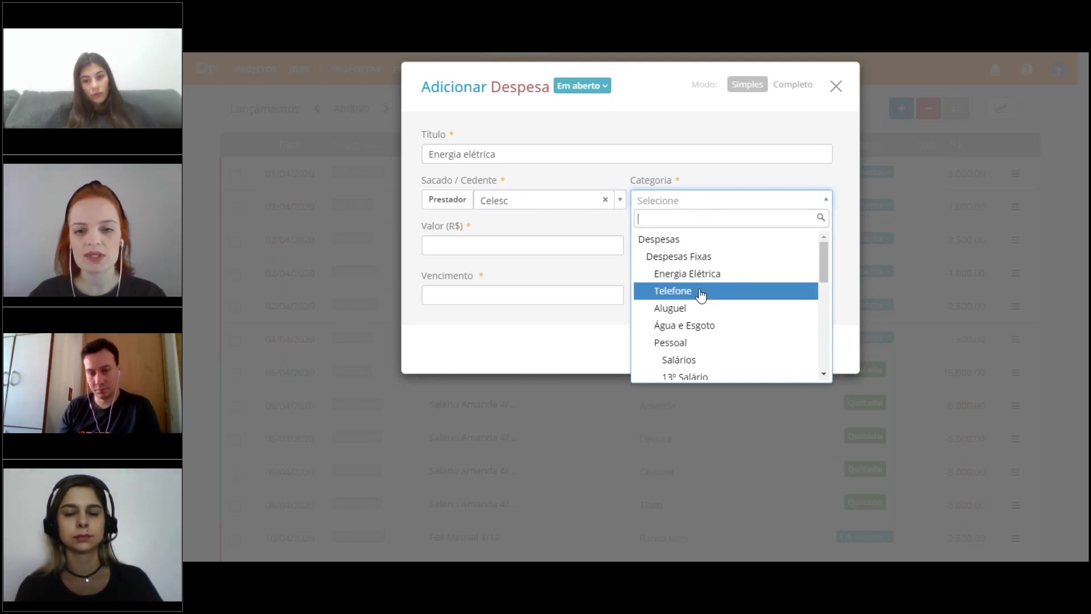
scroll(701, 293, "down", 1)
scroll(701, 294, "up", 1)
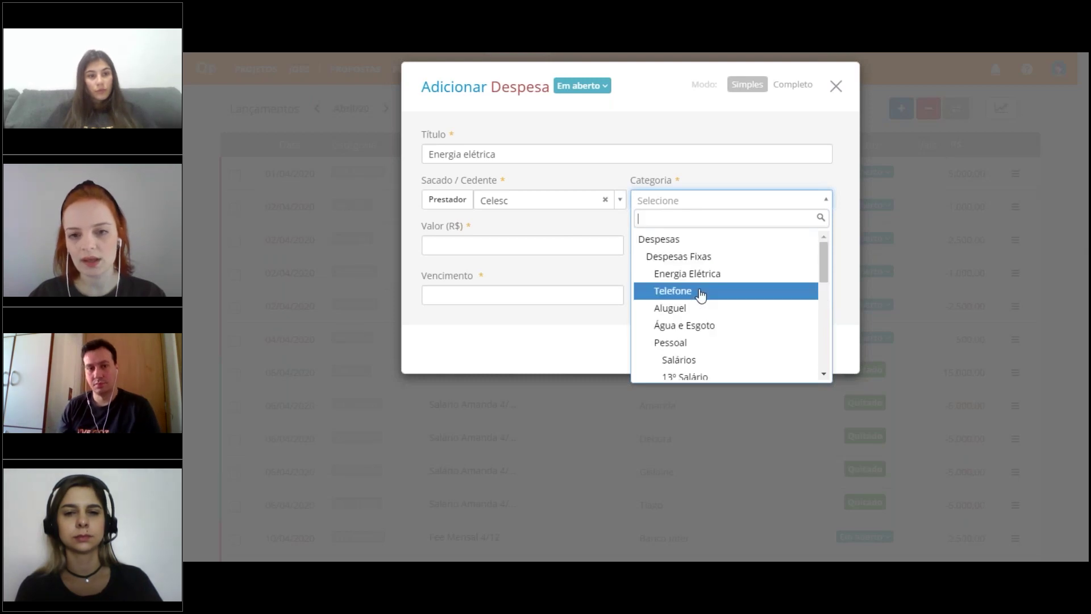
scroll(701, 294, "down", 1)
scroll(701, 293, "up", 1)
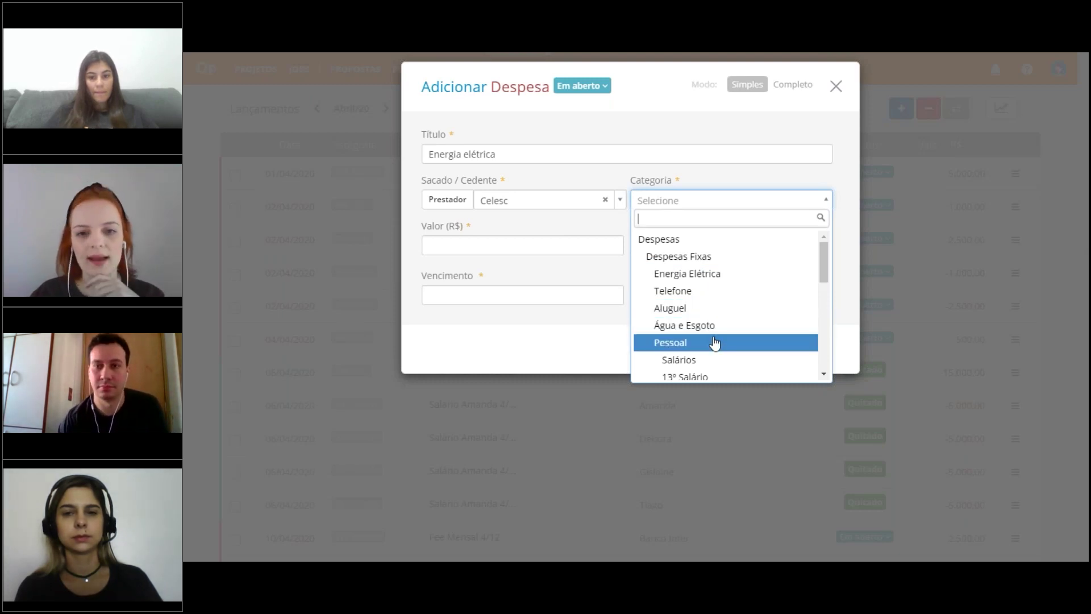
scroll(715, 342, "down", 1)
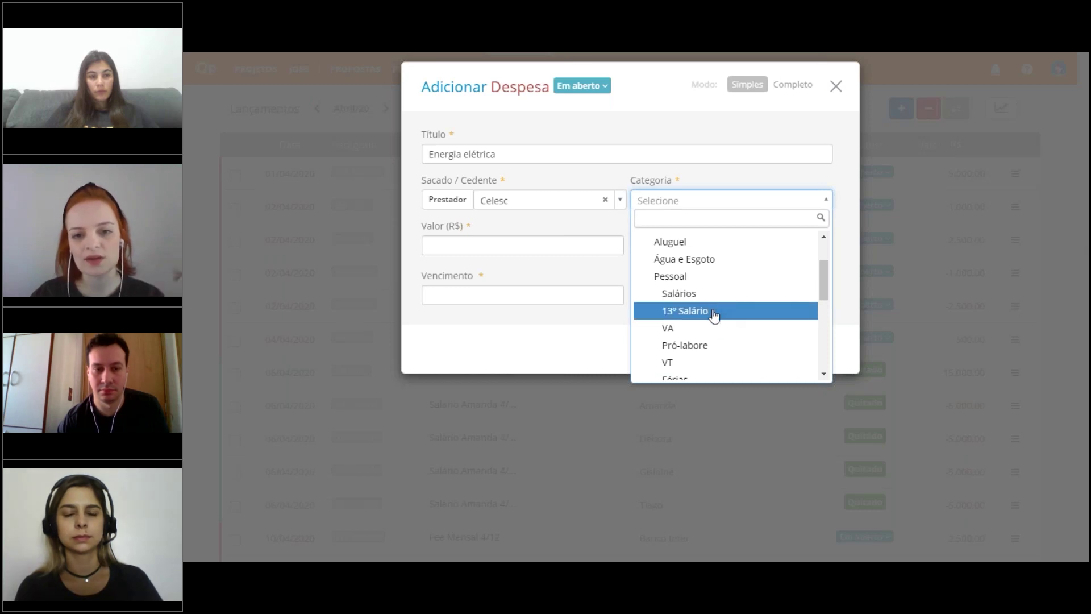
scroll(713, 318, "up", 1)
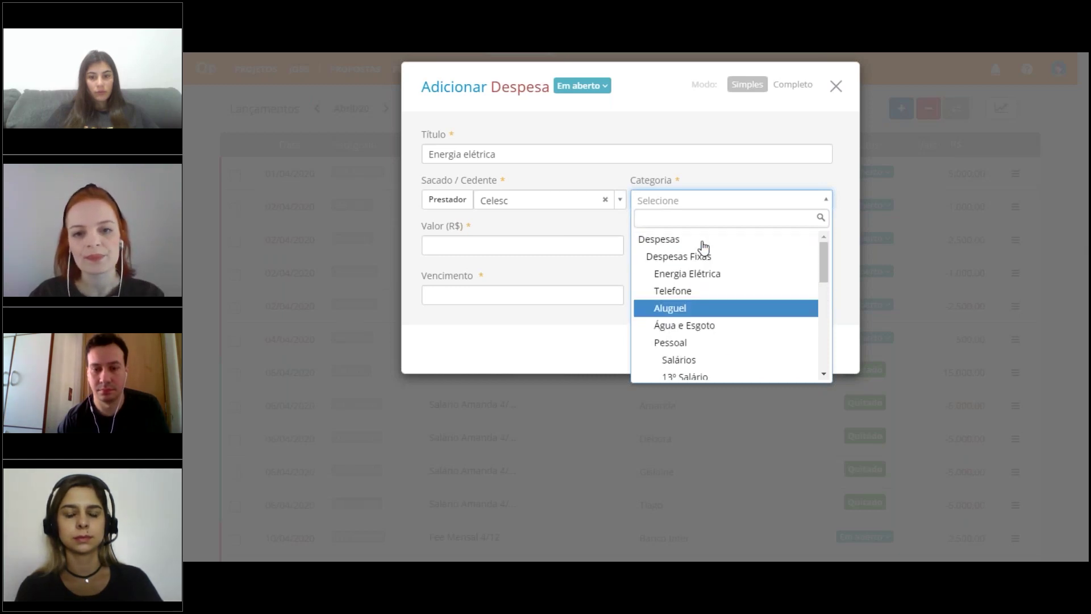
left_click(716, 279)
Step: Set the expense's value to R$ 200,00 and its due date to 15/05/2020
left_click(524, 248)
type("200,00")
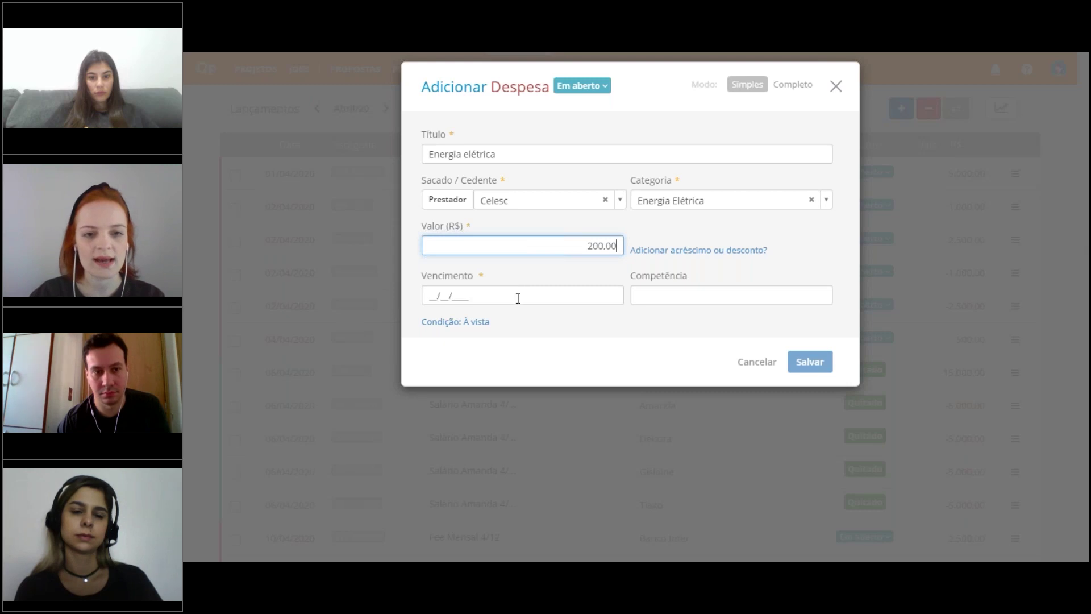
left_click(518, 297)
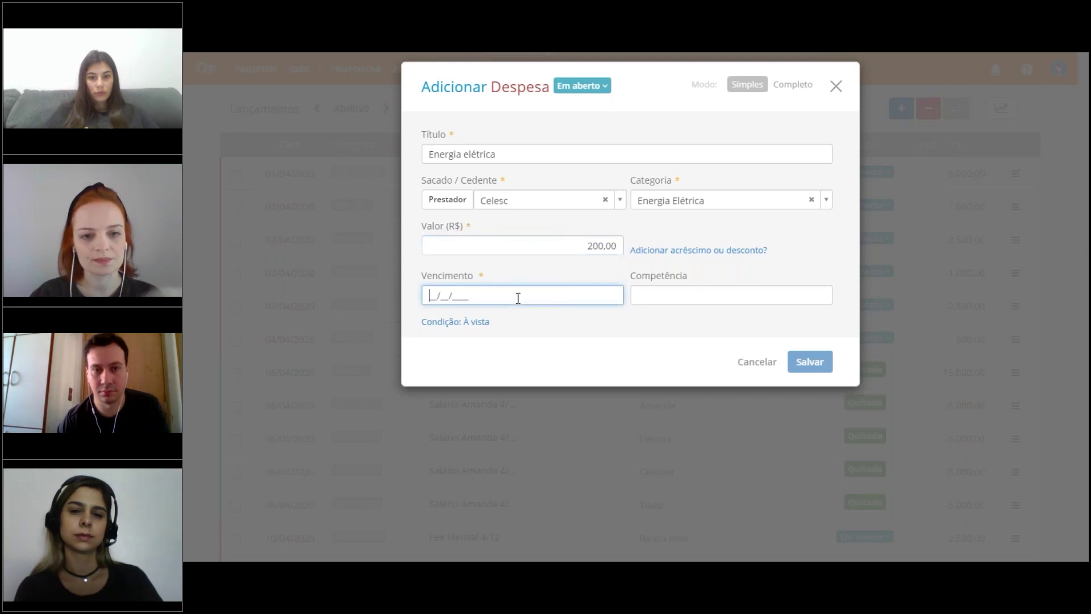
type("15/")
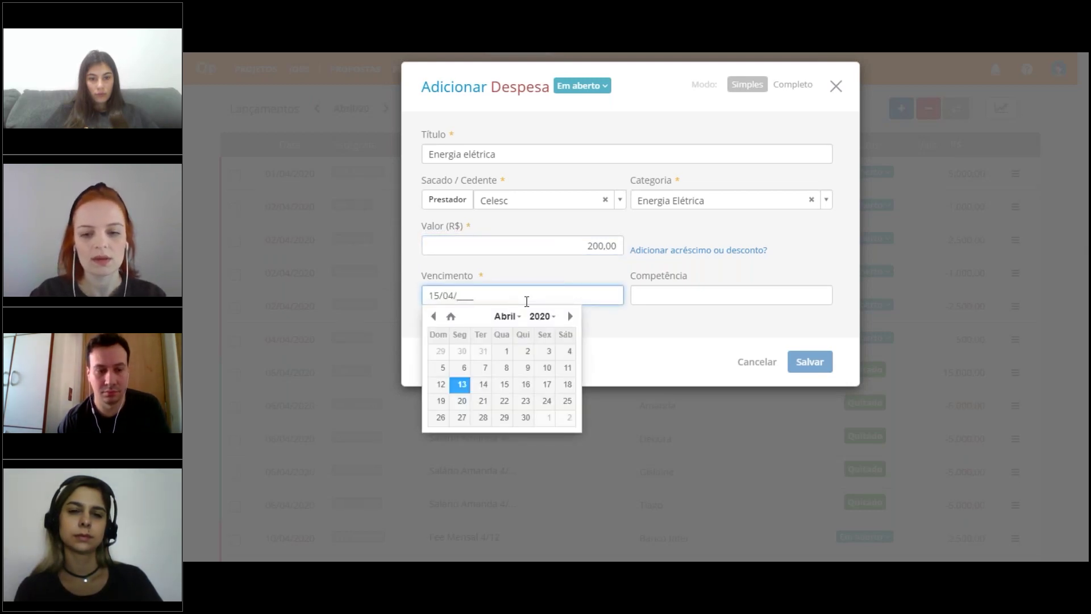
type("04")
key("BackSpace")
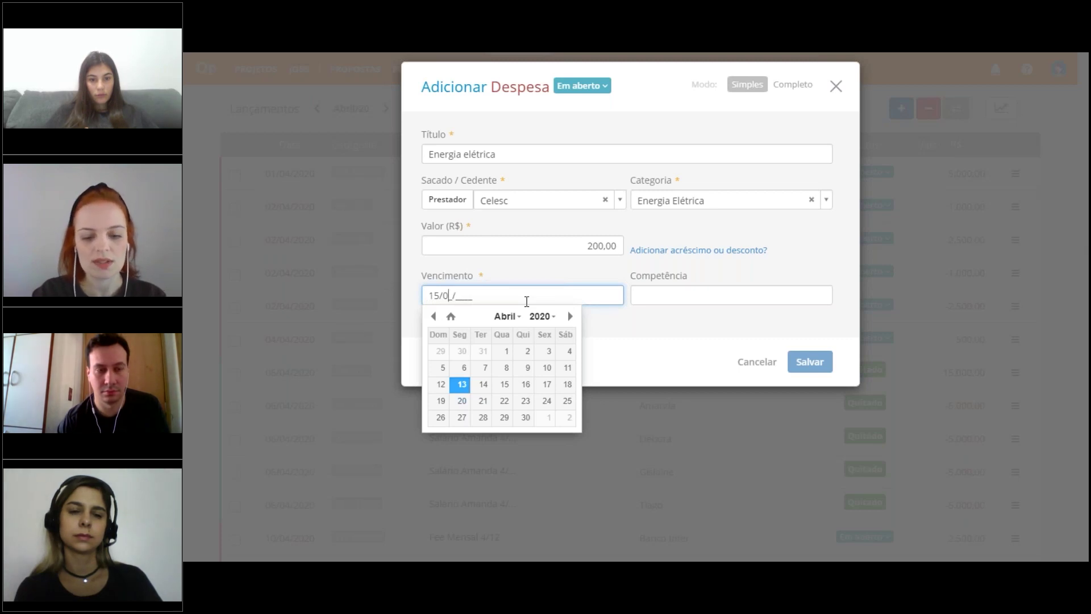
type("5/")
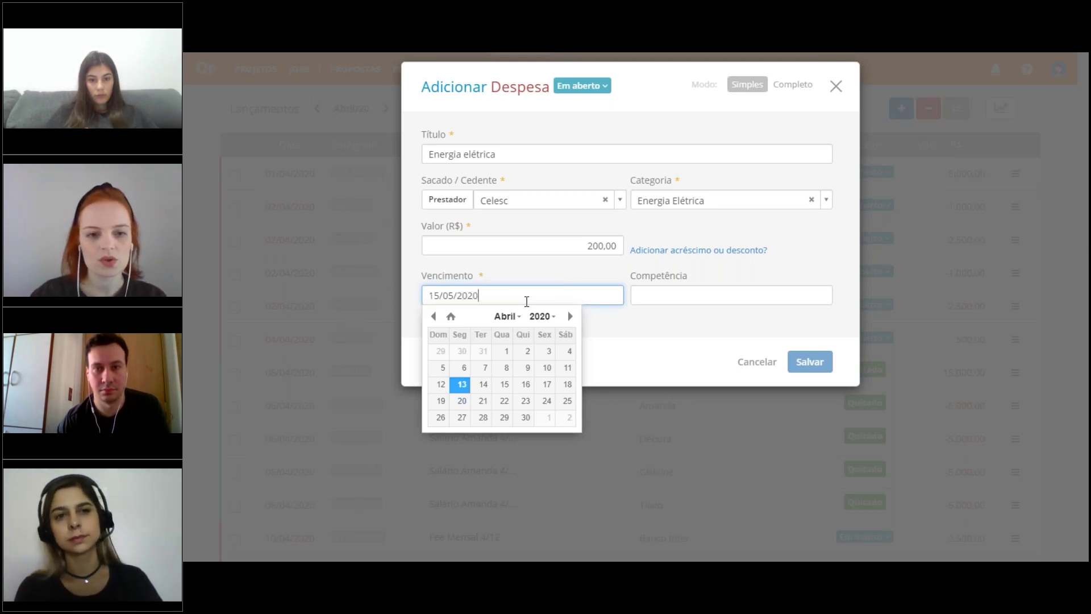
type("2020")
left_click(601, 275)
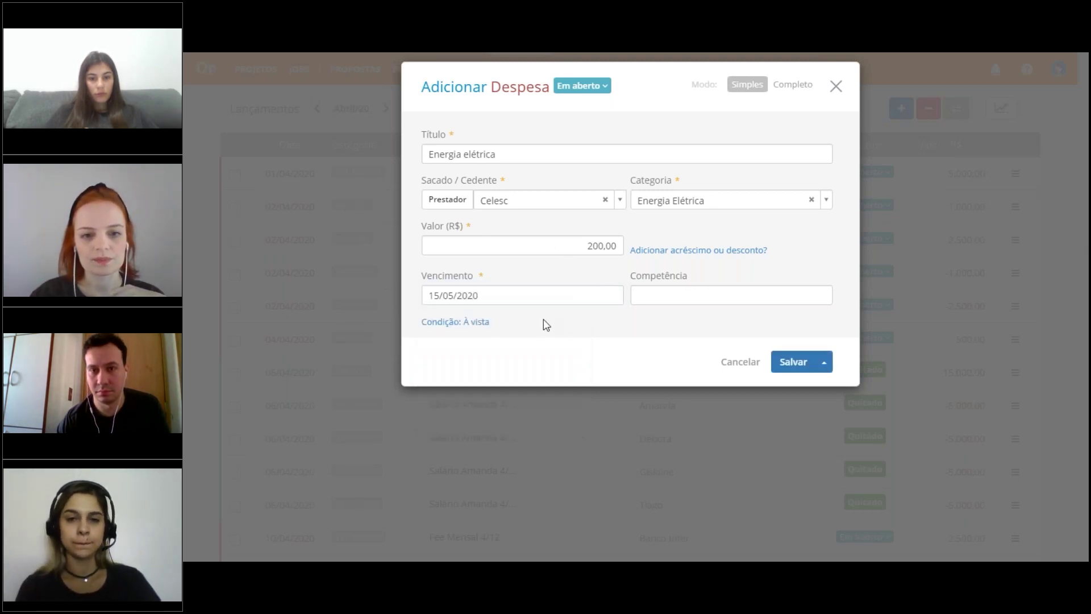
Step: Set the expense's payment condition to Mensal
left_click(486, 324)
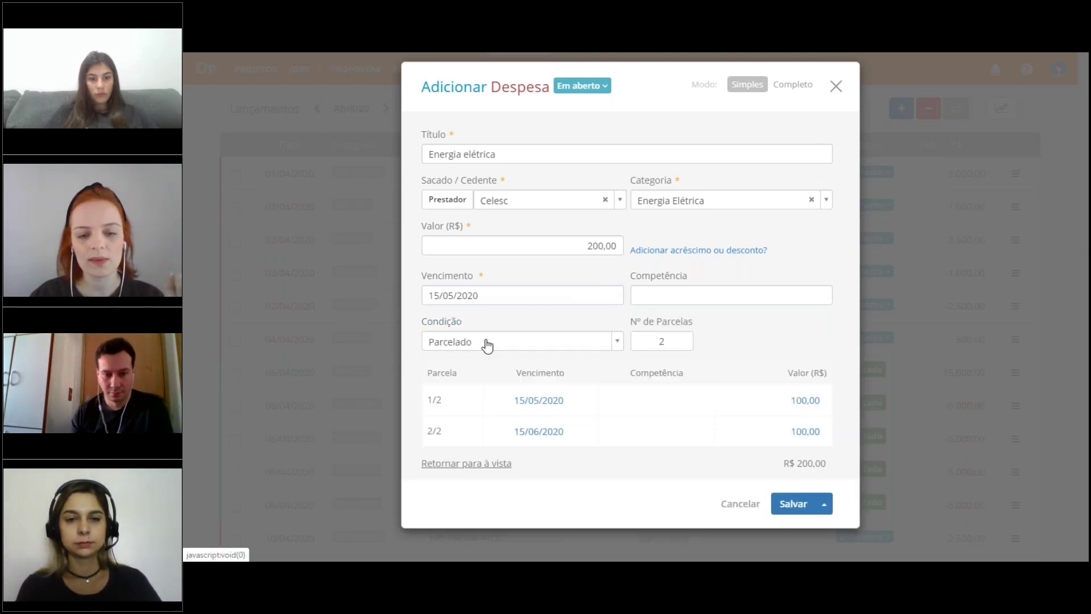
left_click(486, 342)
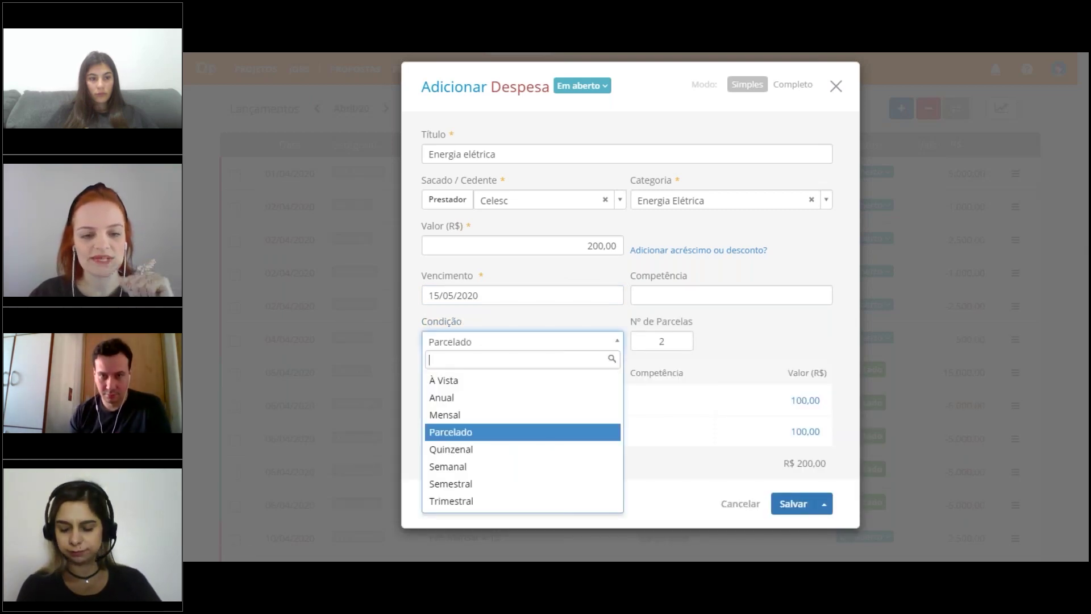
left_click(477, 416)
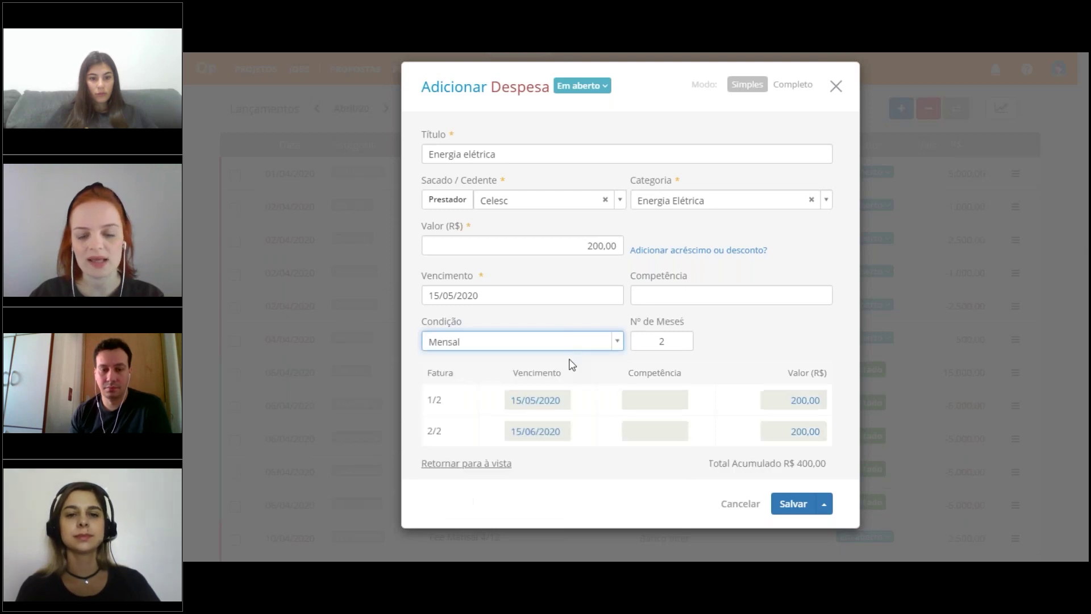
Step: Set the expense's number of months to 12 and review the monthly invoice schedule
left_click(644, 335)
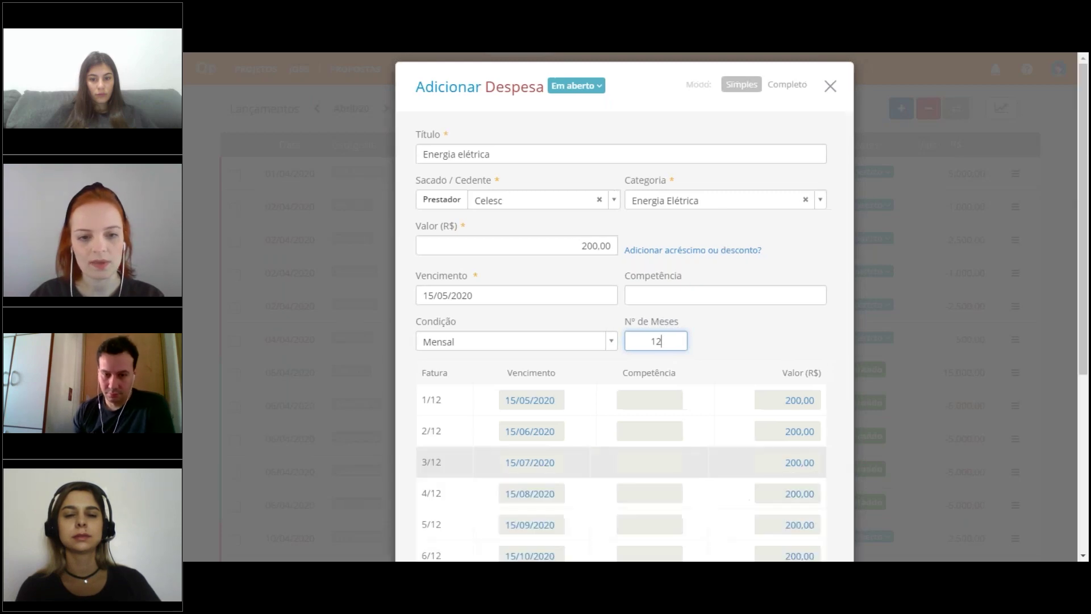
scroll(541, 416, "down", 1)
scroll(533, 396, "down", 3)
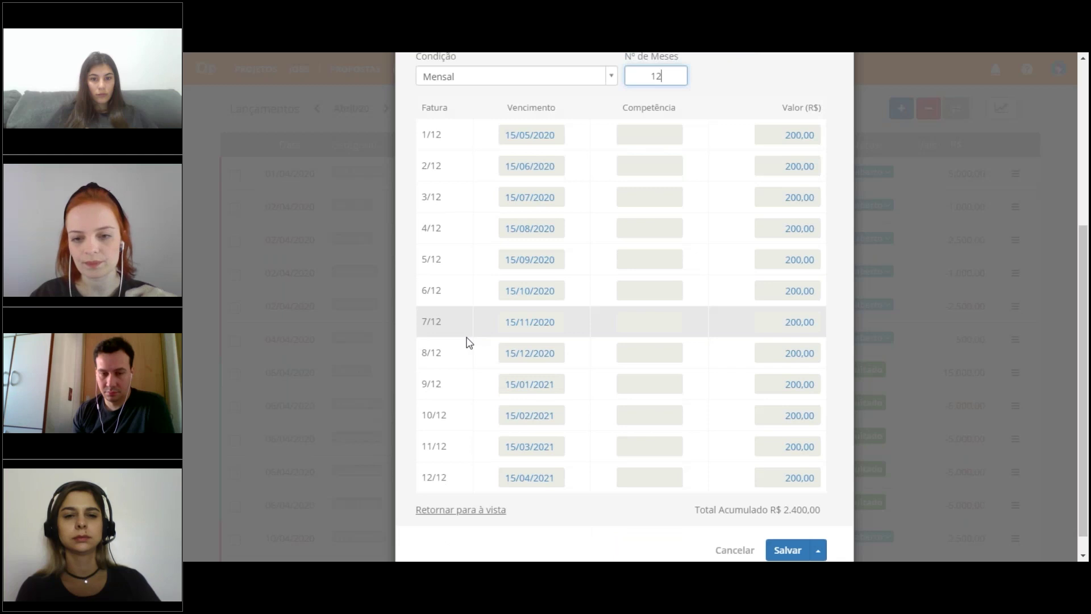
scroll(511, 375, "down", 1)
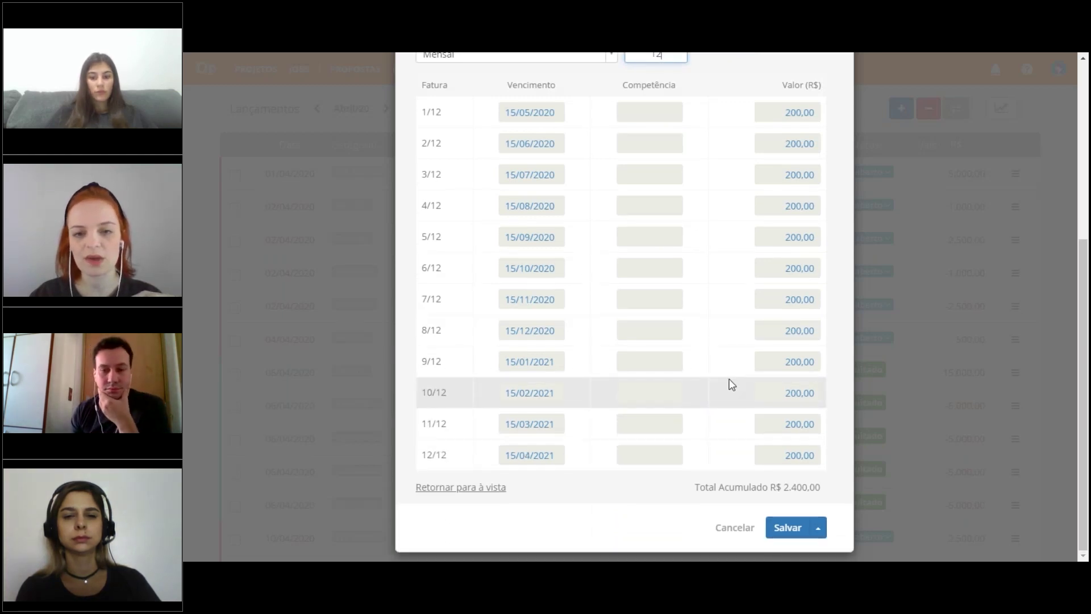
scroll(731, 385, "up", 1)
scroll(732, 385, "up", 2)
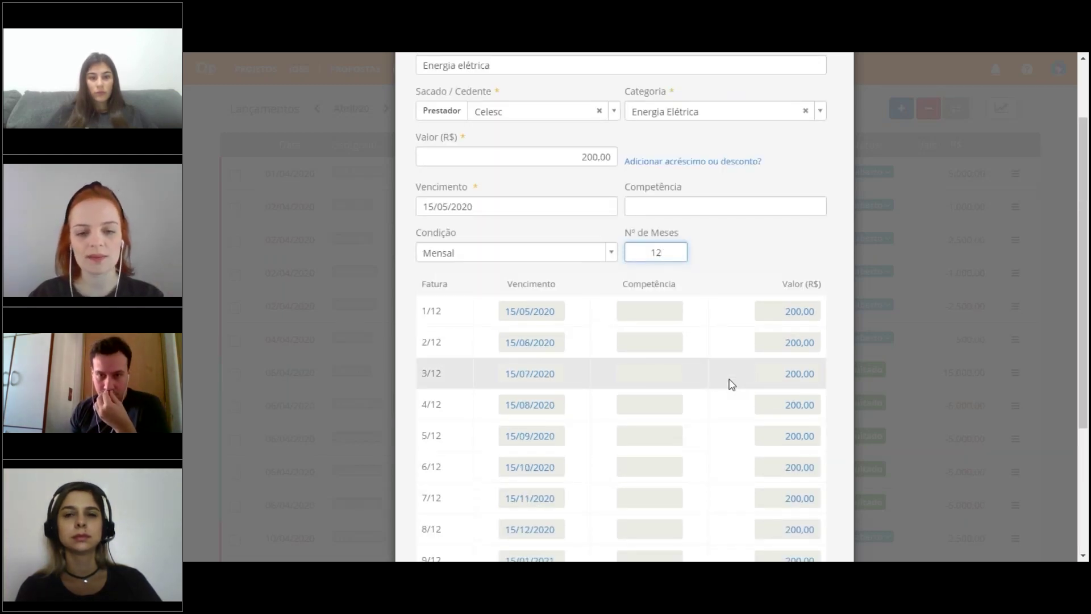
scroll(732, 385, "up", 1)
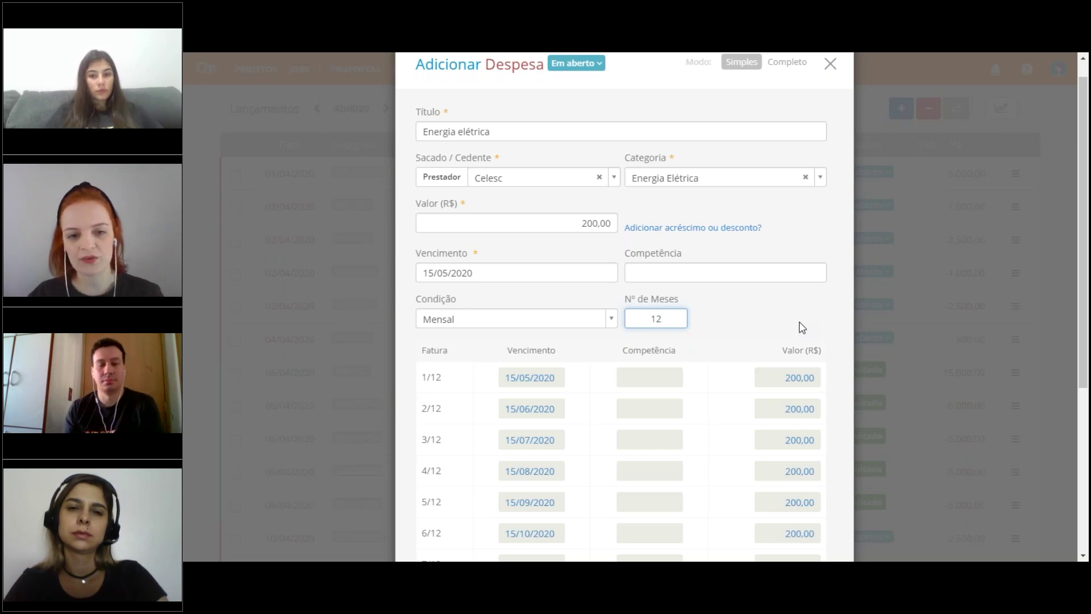
Step: Save the recurring Energia elétrica expense with its monthly invoices
scroll(801, 327, "down", 1)
scroll(802, 328, "down", 1)
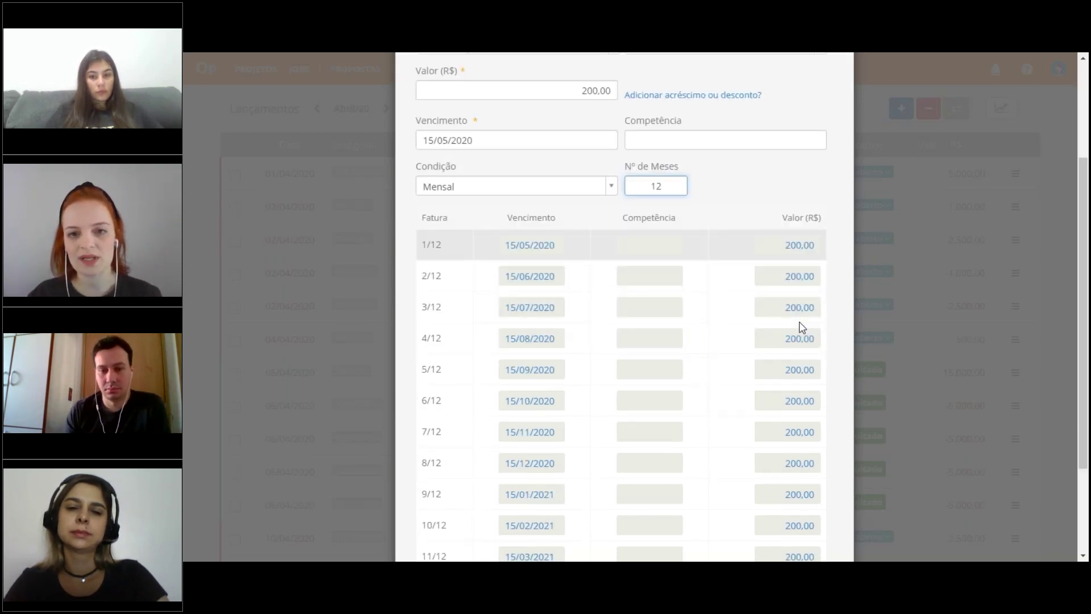
scroll(801, 327, "down", 2)
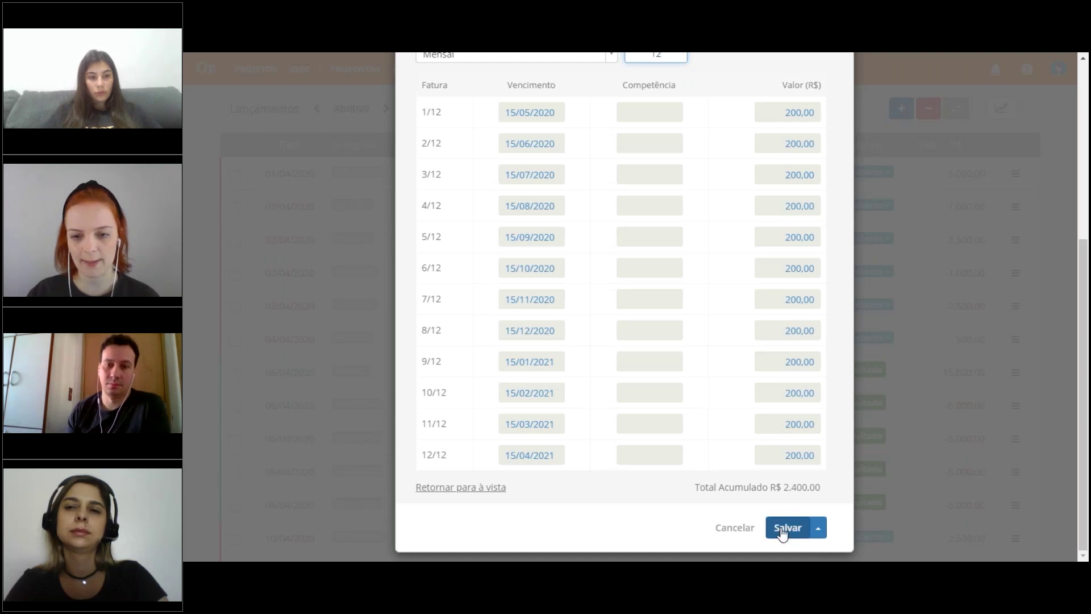
left_click(783, 530)
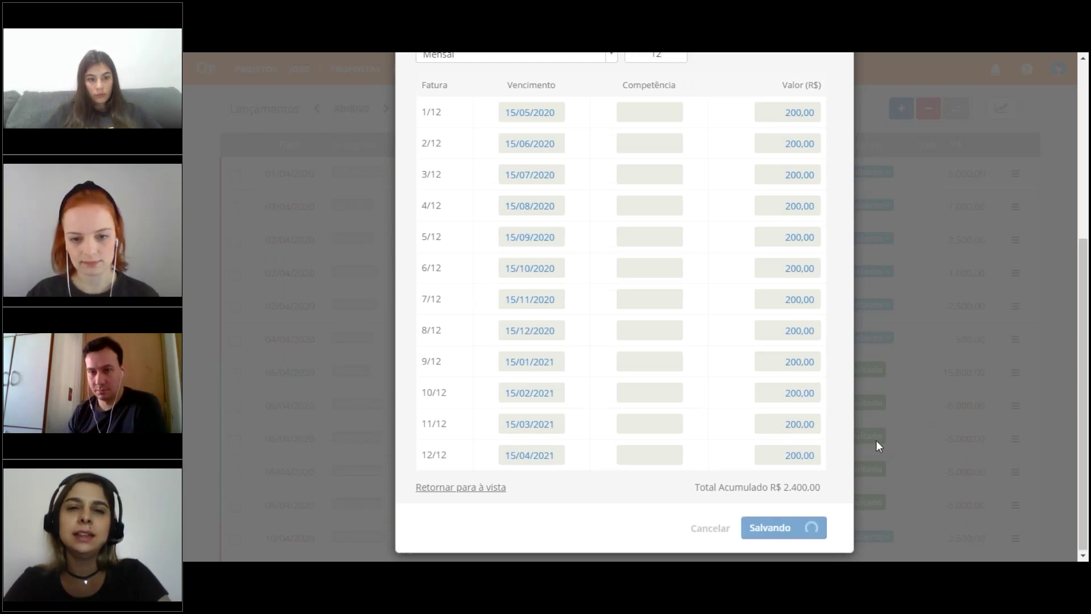
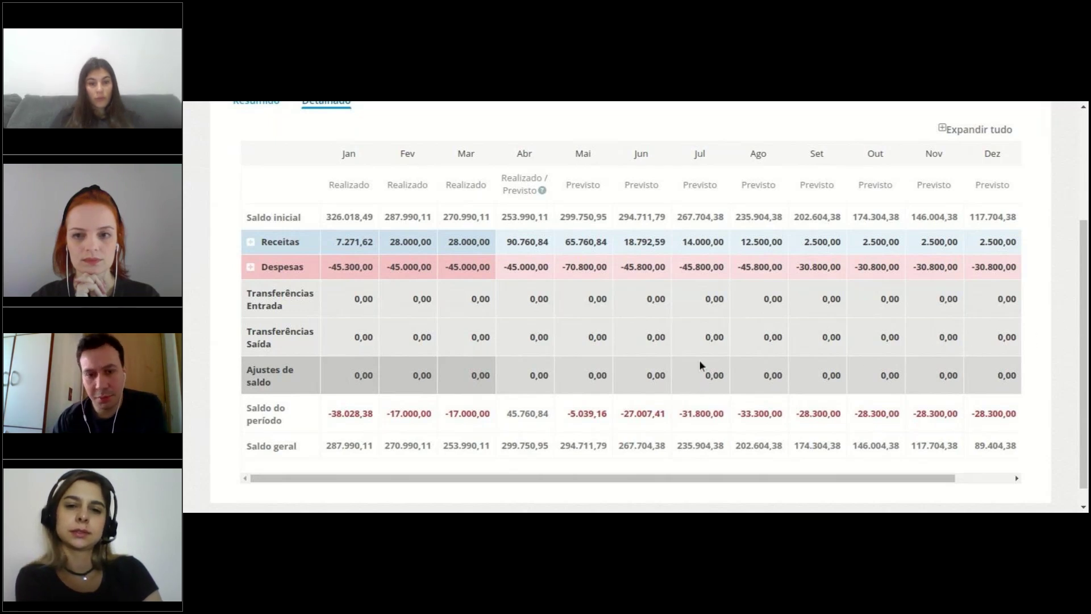
Step: Expand Despesas, Despesas Fixas and Pessoal in the detailed cash flow table to show their subcategories
scroll(698, 360, "down", 1)
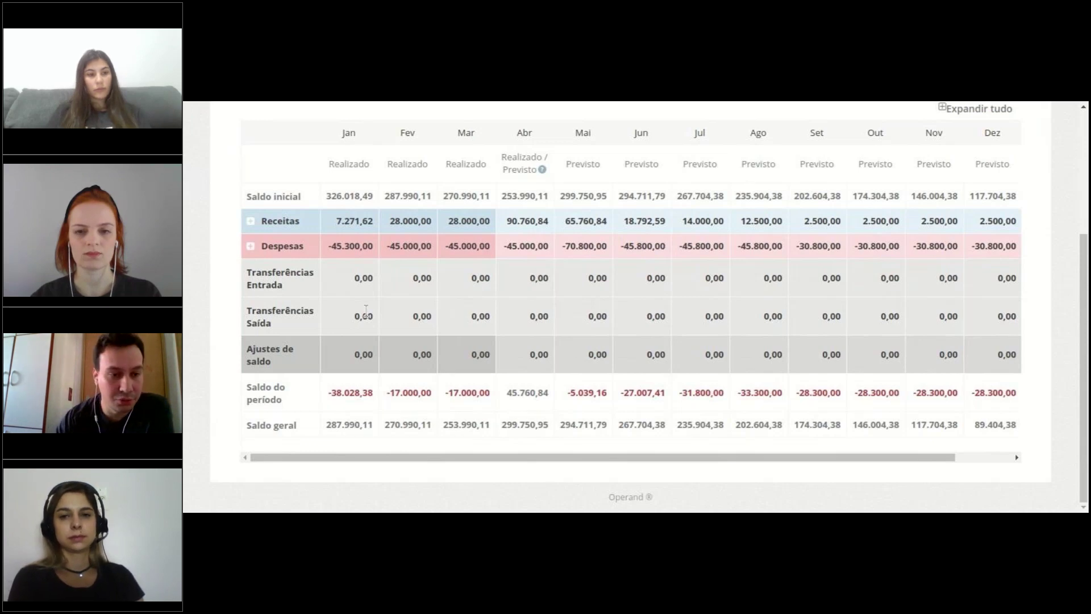
left_click(251, 248)
scroll(292, 286, "down", 1)
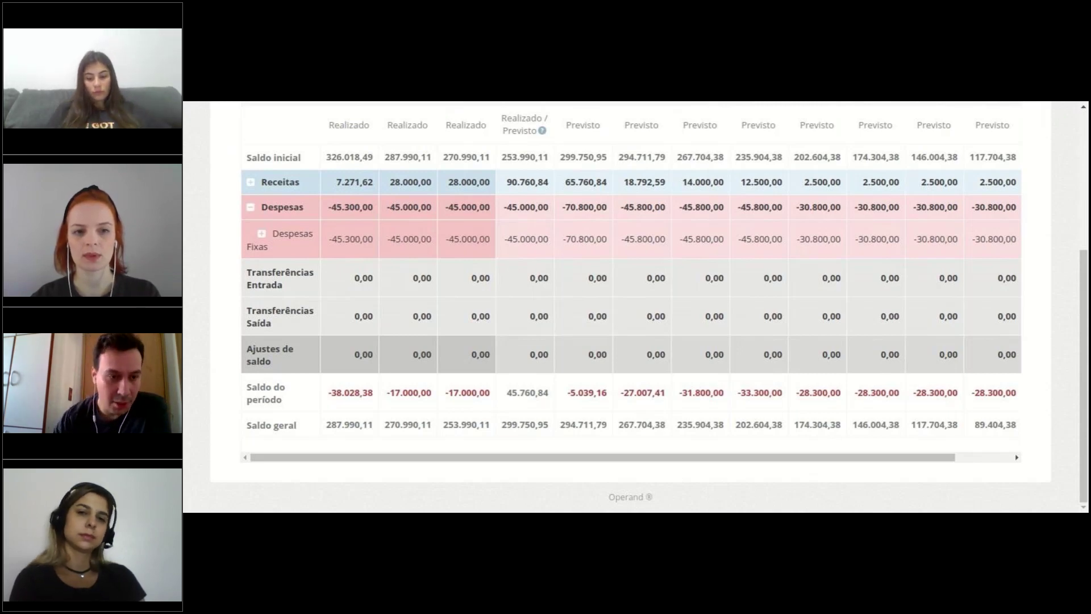
left_click(262, 233)
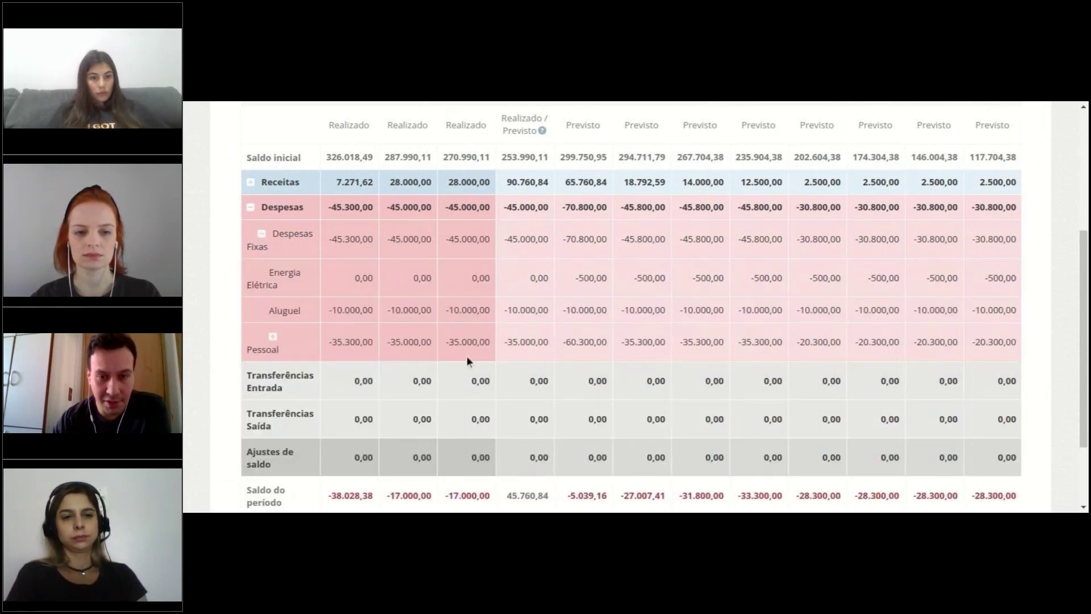
scroll(485, 338, "down", 1)
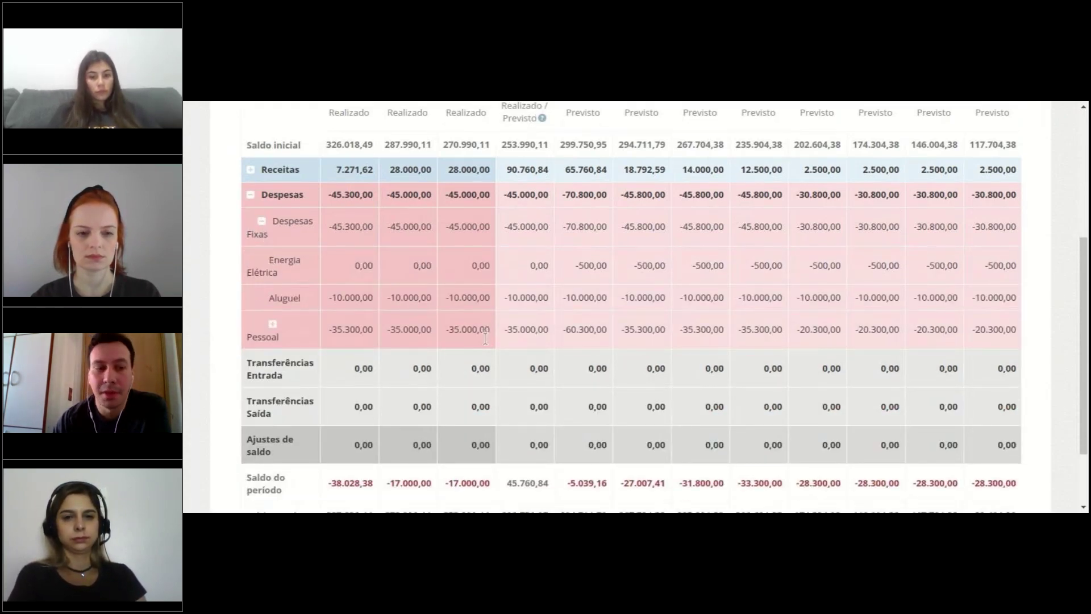
scroll(671, 340, "down", 2)
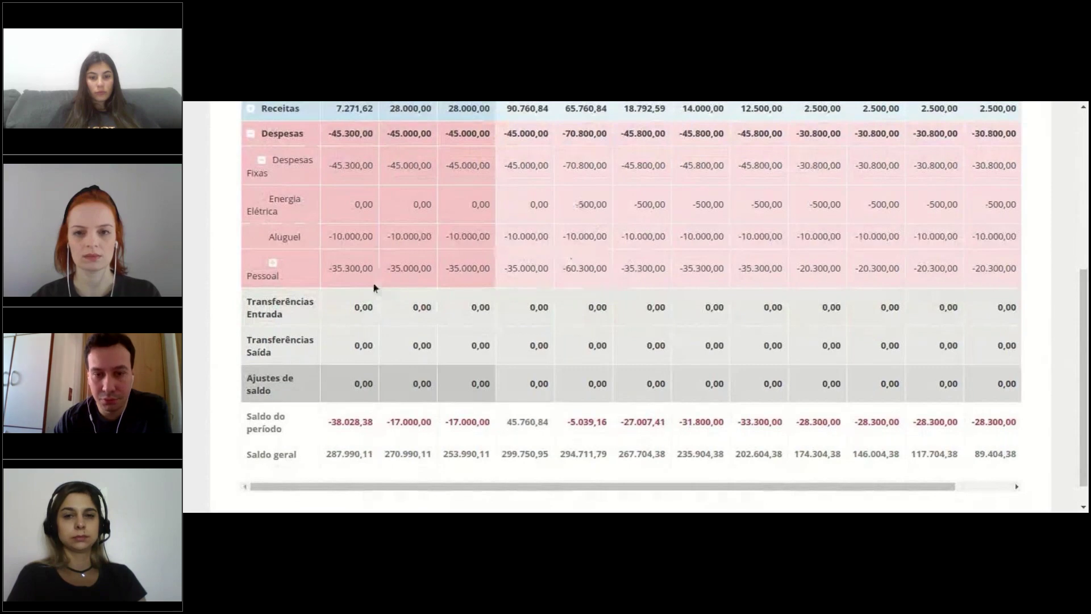
left_click(272, 264)
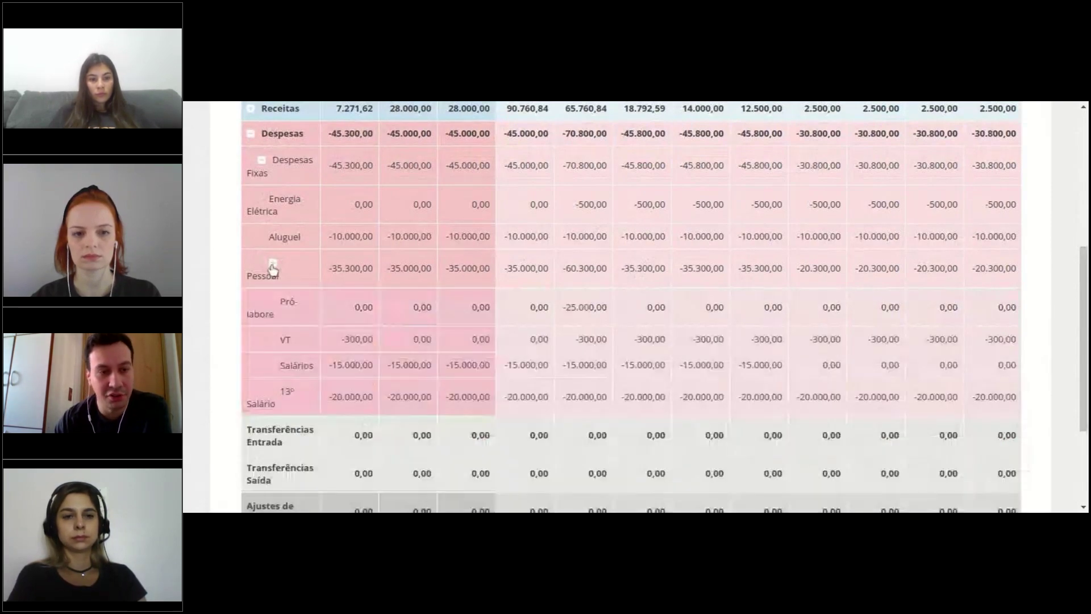
Step: Examine the expanded expense rows and period balances, highlighting the May forecast values for Salários and Aluguel
scroll(272, 267, "down", 3)
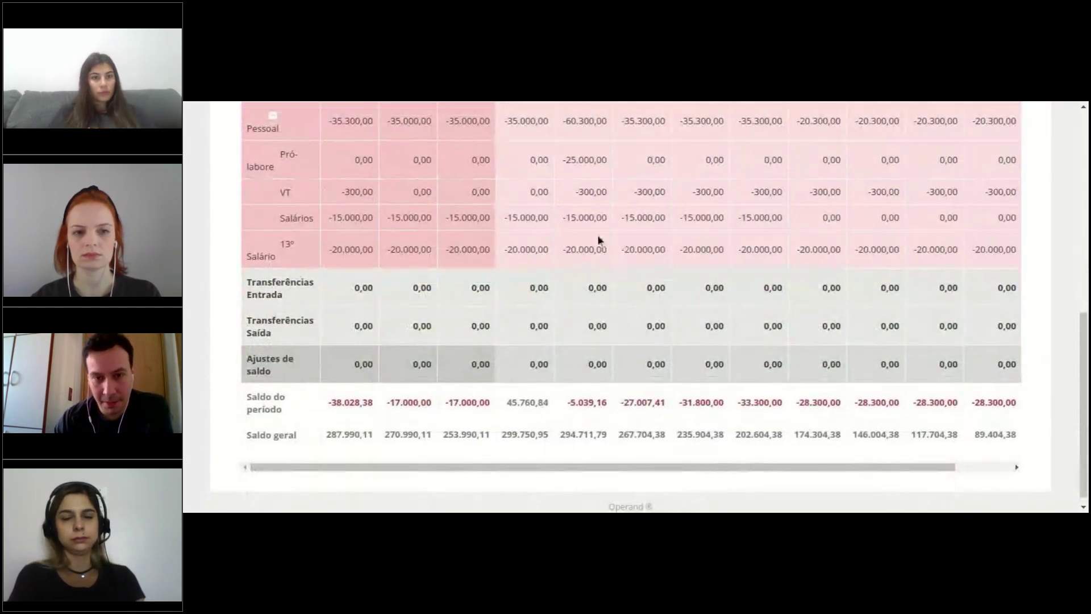
left_click_drag(562, 217, 607, 218)
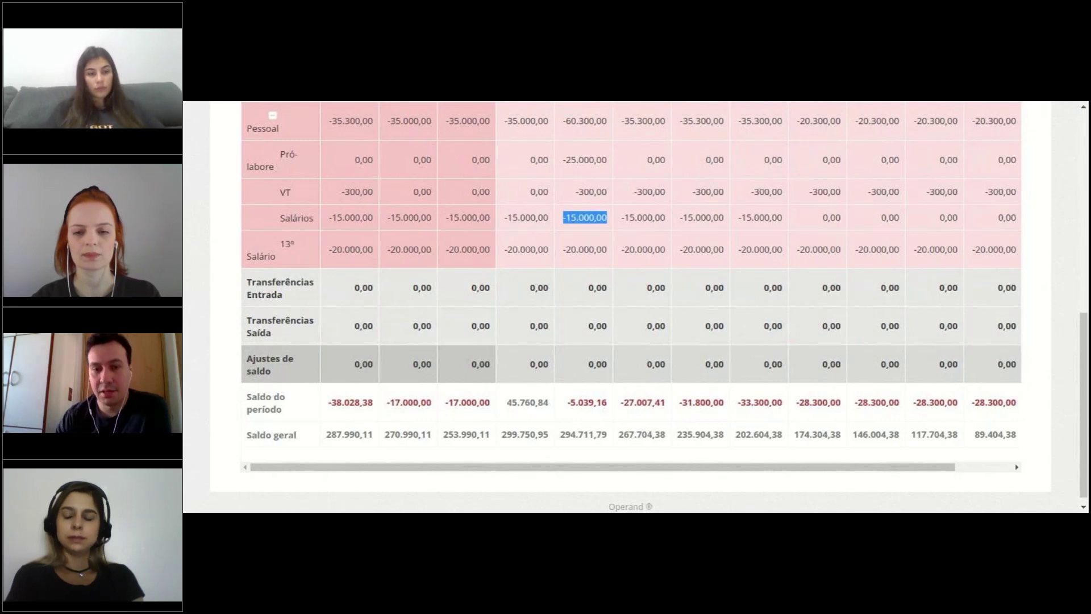
scroll(614, 245, "up", 1)
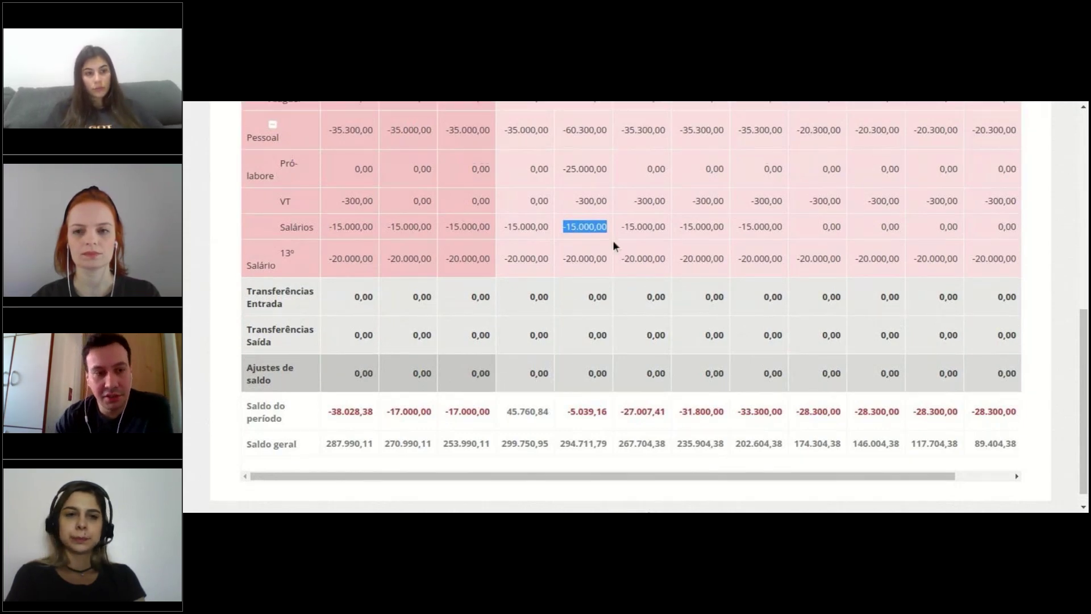
scroll(612, 240, "up", 1)
scroll(613, 239, "up", 1)
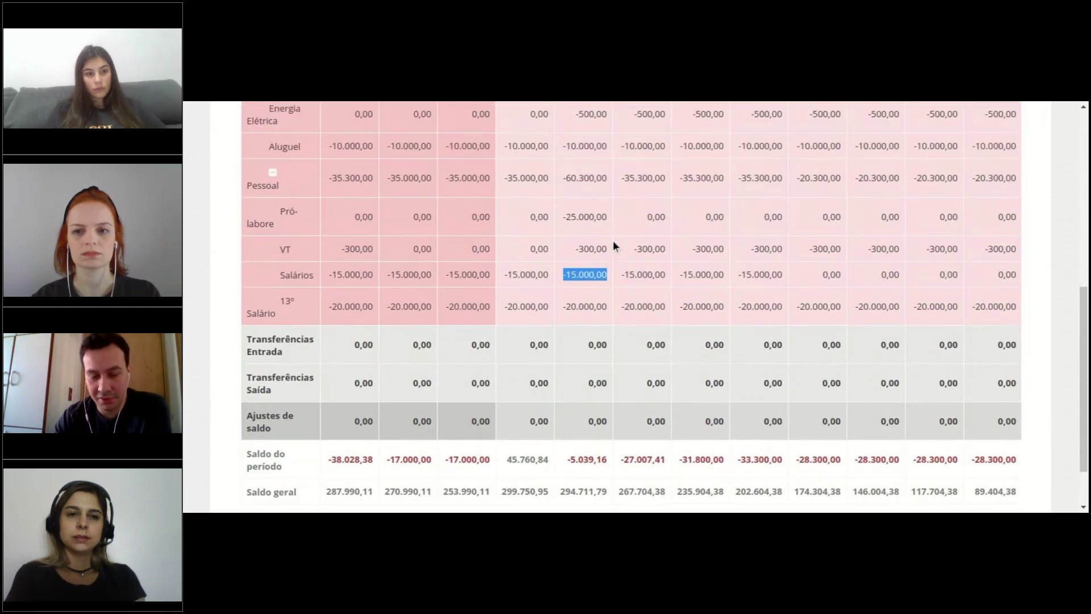
scroll(613, 246, "up", 1)
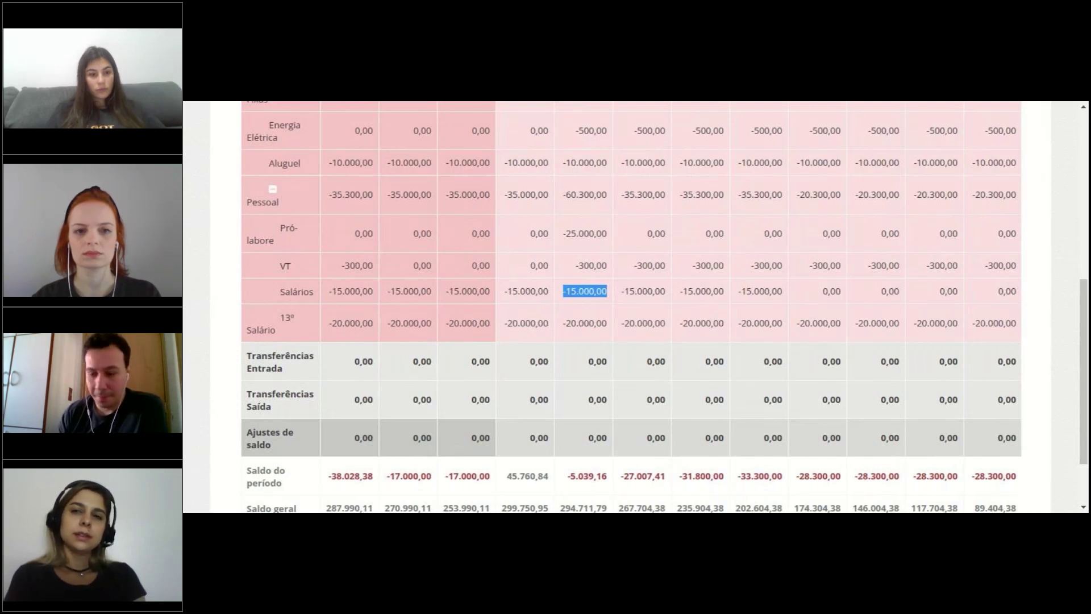
scroll(541, 318, "up", 1)
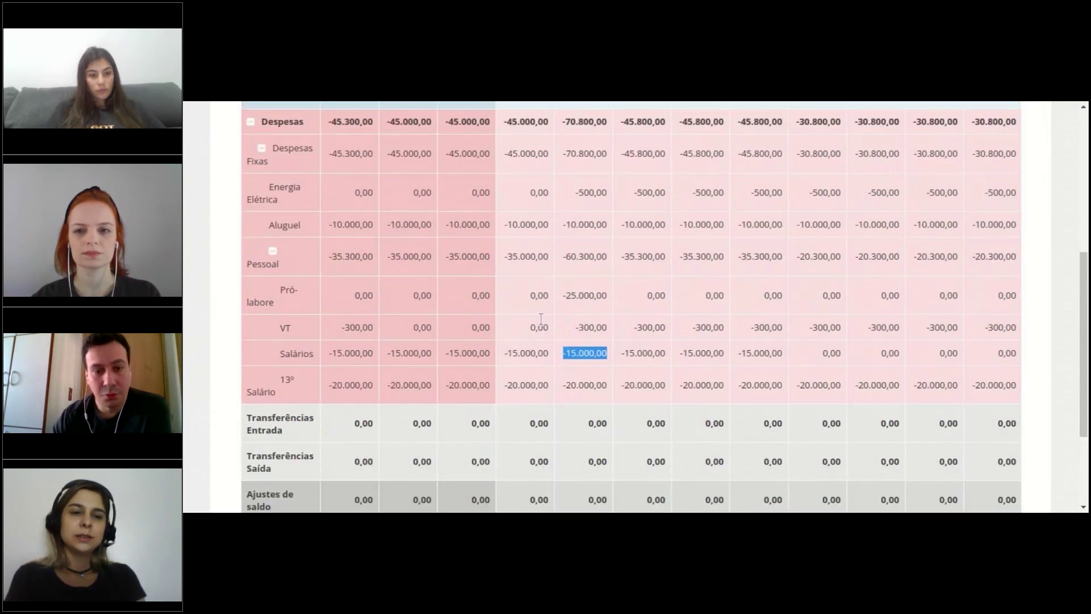
scroll(541, 318, "up", 1)
scroll(541, 319, "up", 1)
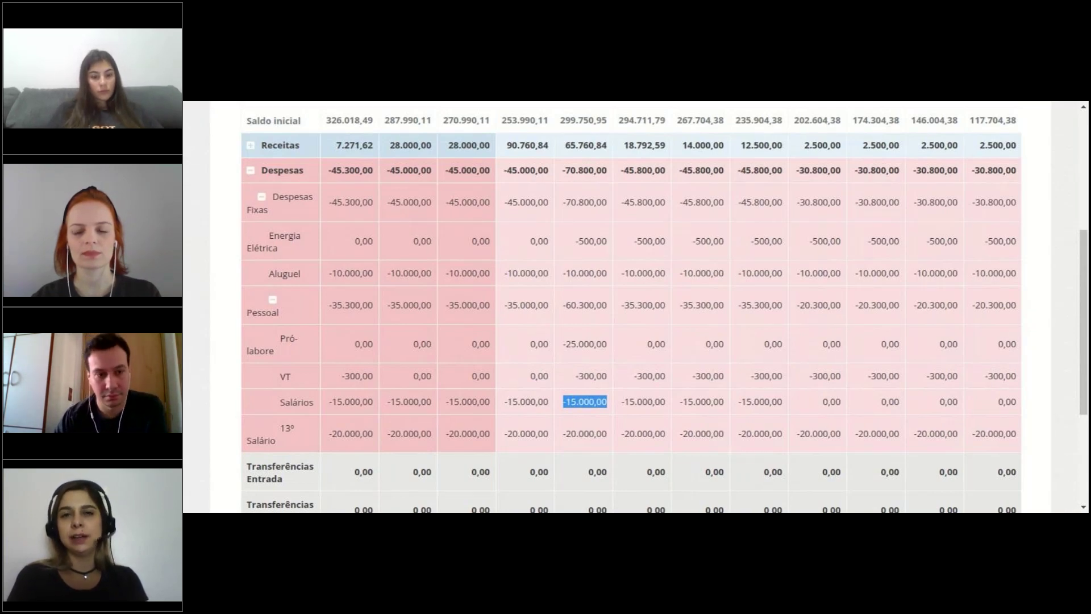
double_click(574, 271)
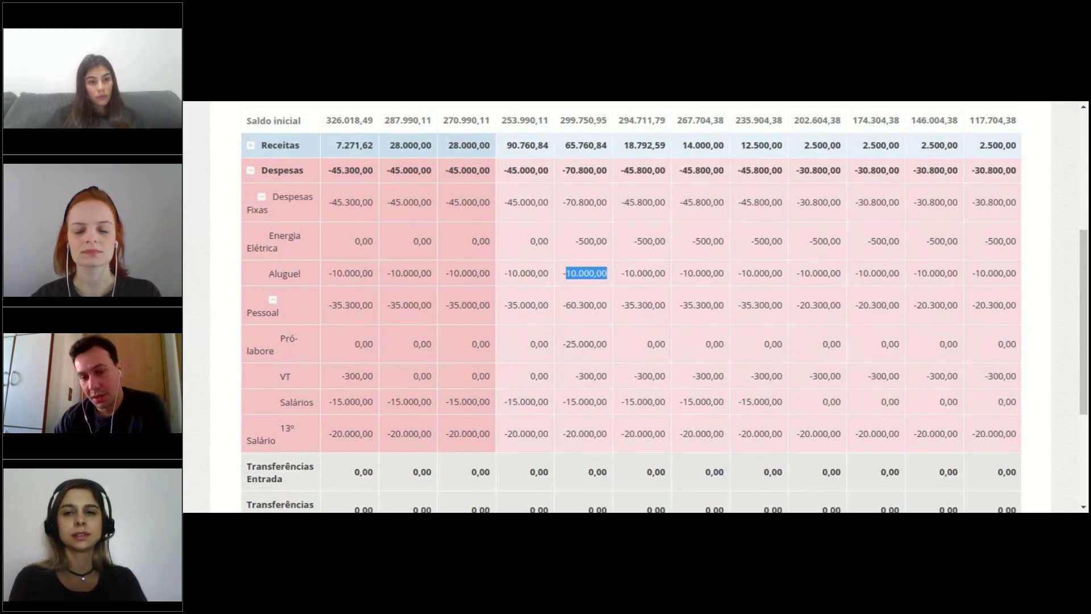
scroll(689, 284, "down", 4)
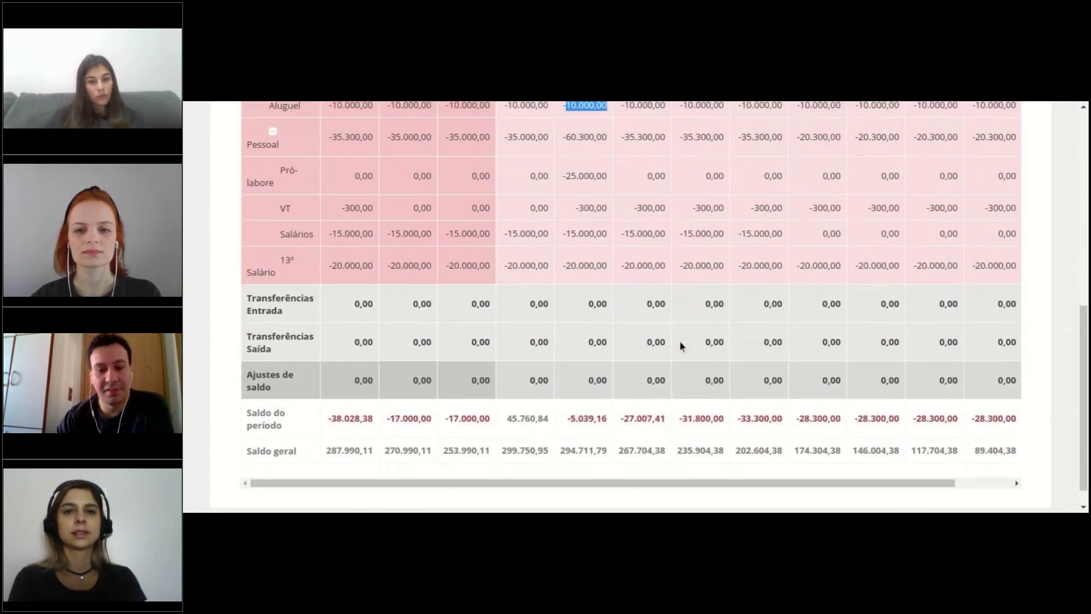